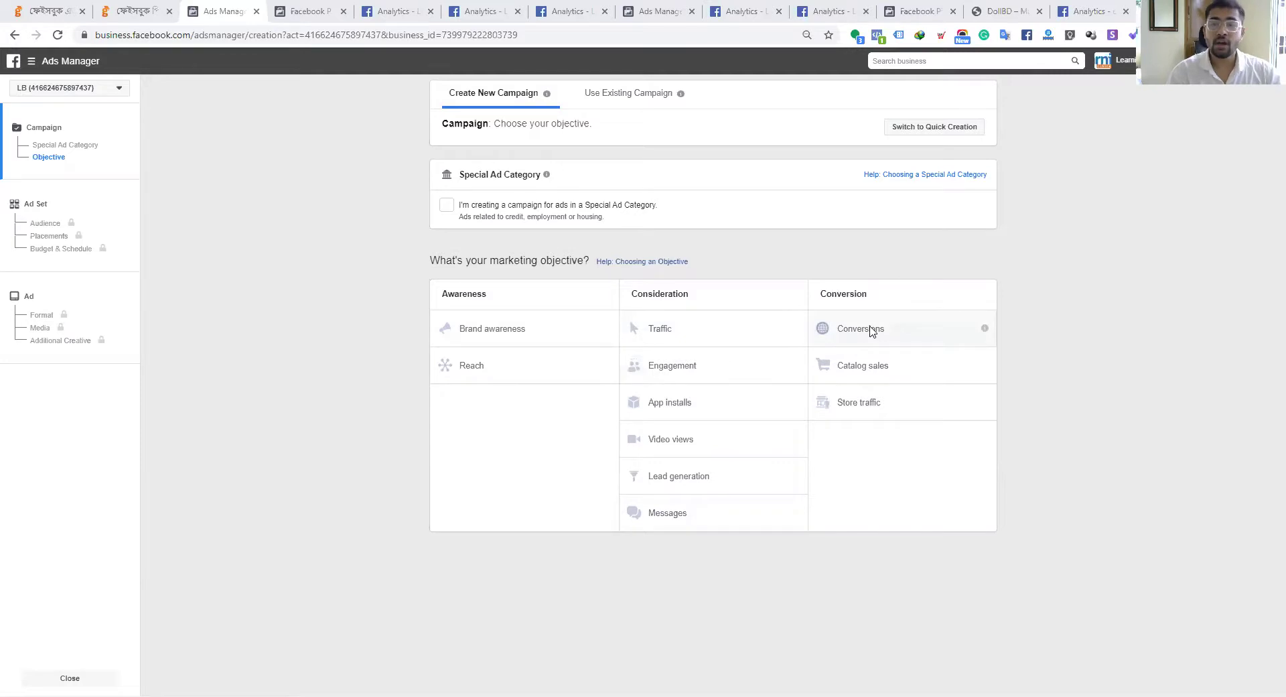
- Choose Conversions as the new campaign's marketing objective and look over its campaign settings
{"action": "left_click", "coordinate": [872, 331]}
{"action": "scroll", "coordinate": [665, 432], "scroll_direction": "down", "scroll_amount": 2}
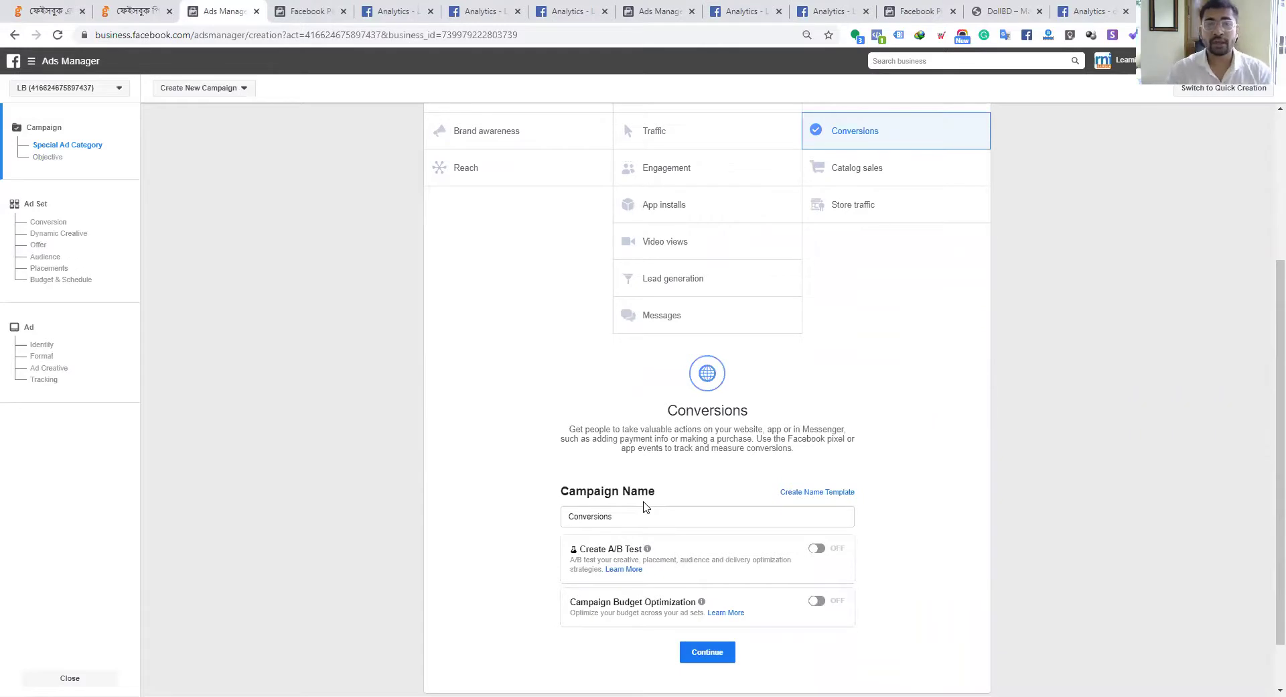
{"action": "scroll", "coordinate": [663, 479], "scroll_direction": "up", "scroll_amount": 2}
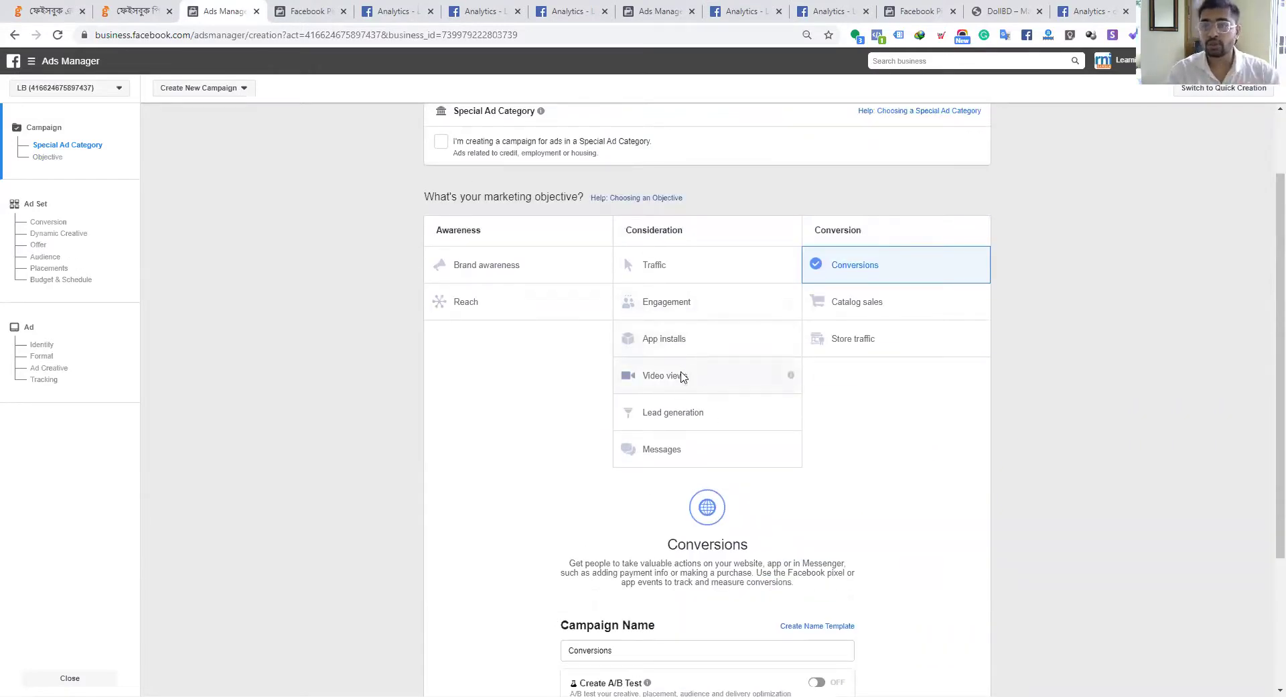
- Switch to the DollBD store site and inspect its installed pixel and events with Facebook Pixel Helper
{"action": "left_click", "coordinate": [996, 9]}
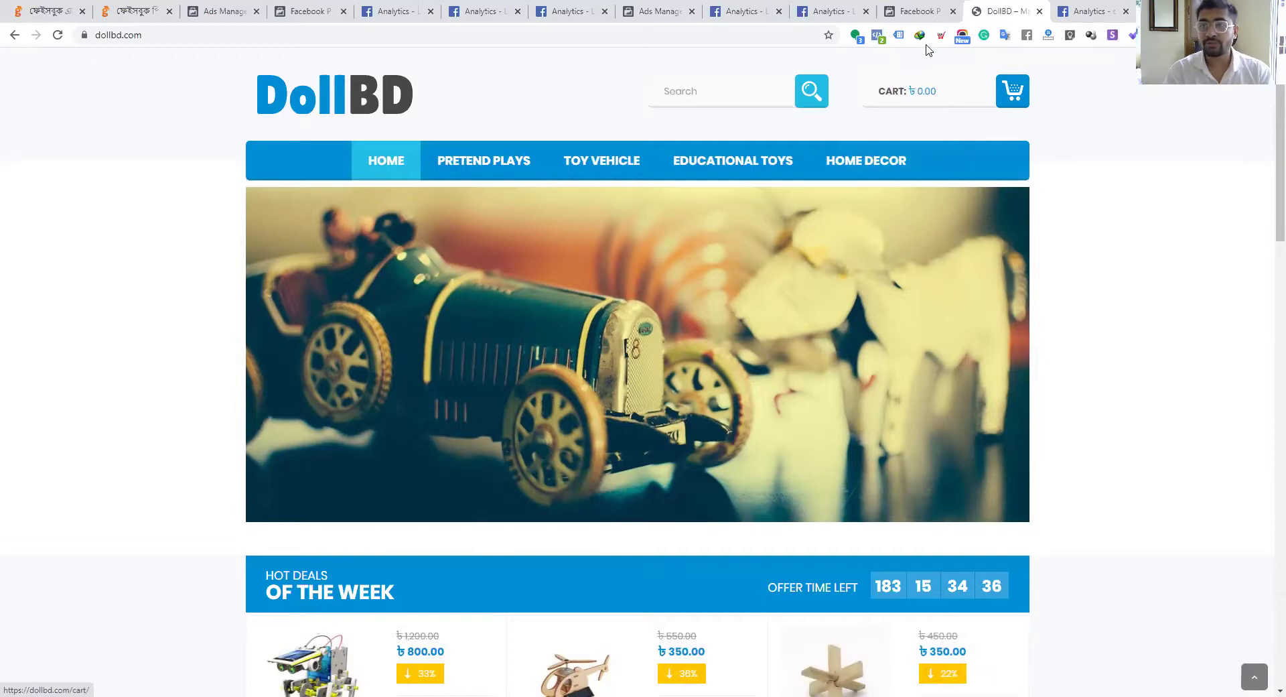
{"action": "left_click", "coordinate": [877, 36]}
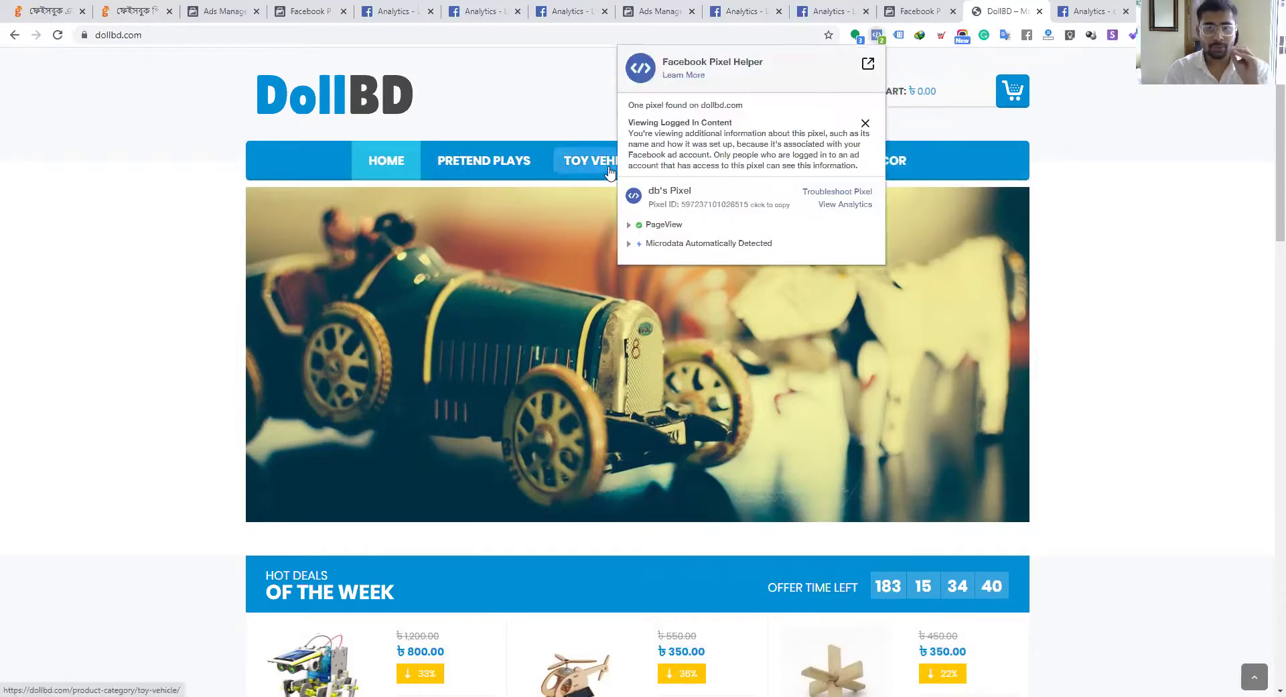
{"action": "left_click", "coordinate": [582, 108]}
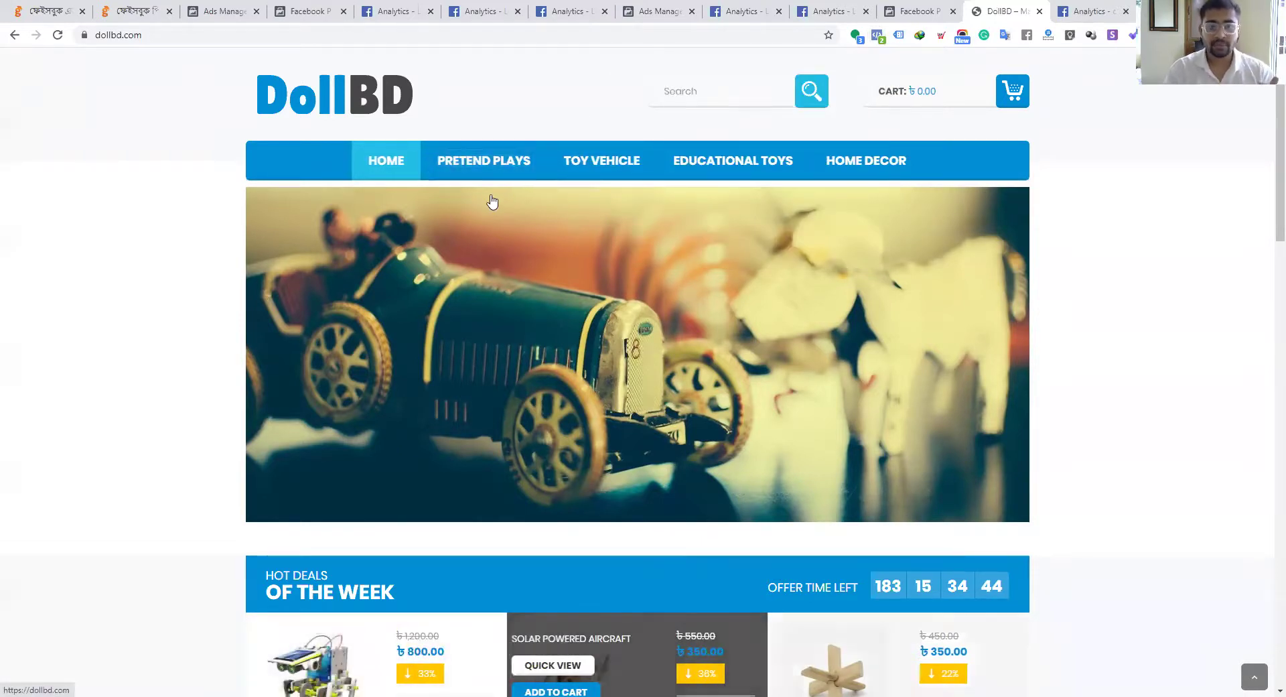
- Look through the hot deals and best sellers on the DollBD home page
{"action": "scroll", "coordinate": [295, 201], "scroll_direction": "down", "scroll_amount": 7}
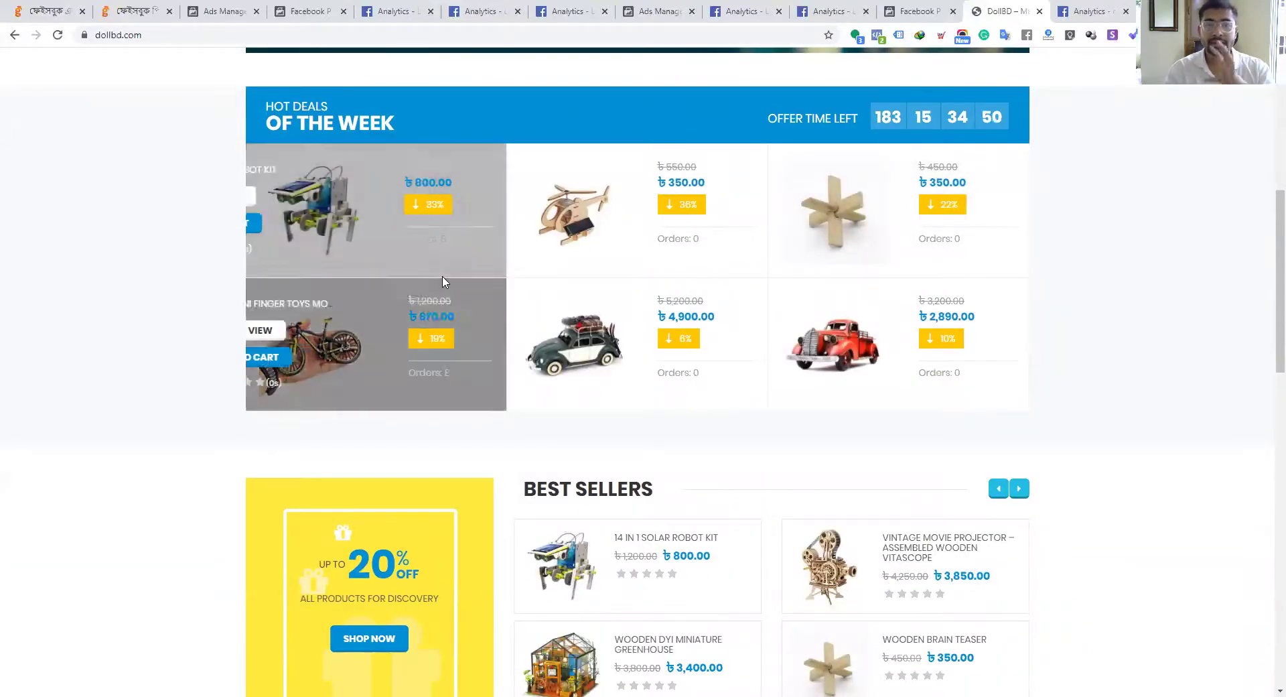
{"action": "scroll", "coordinate": [210, 295], "scroll_direction": "up", "scroll_amount": 6}
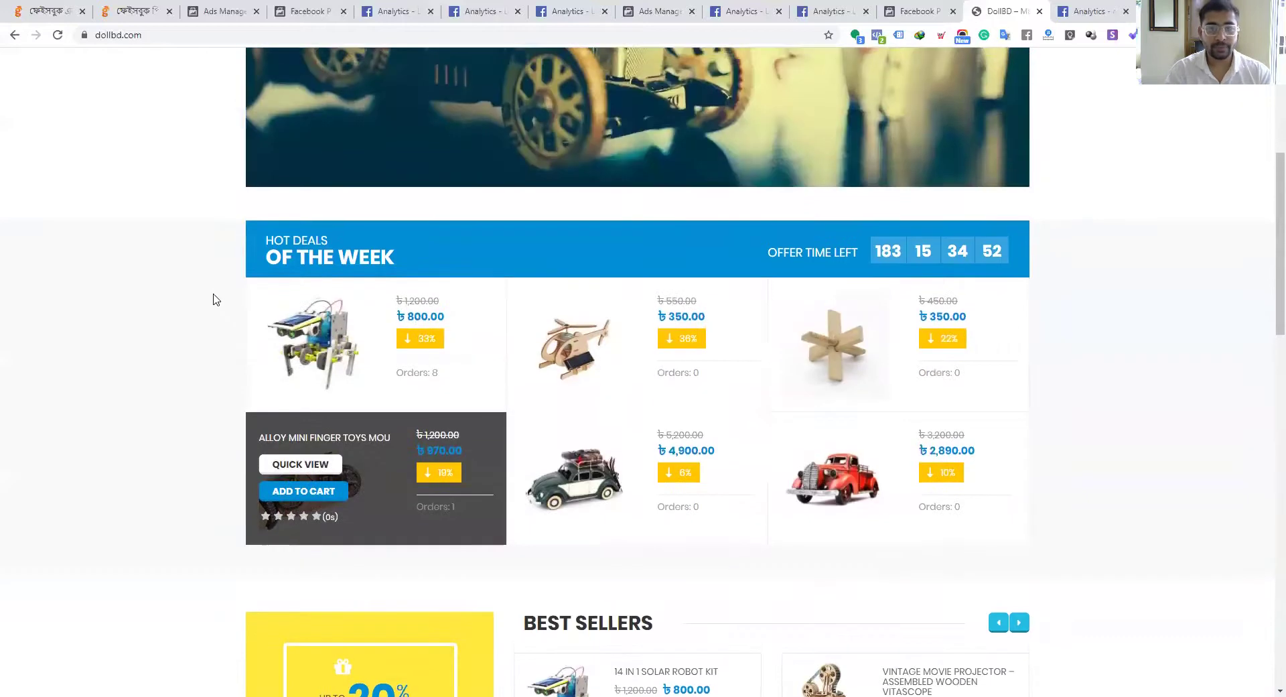
{"action": "scroll", "coordinate": [227, 316], "scroll_direction": "down", "scroll_amount": 3}
{"action": "scroll", "coordinate": [201, 319], "scroll_direction": "up", "scroll_amount": 2}
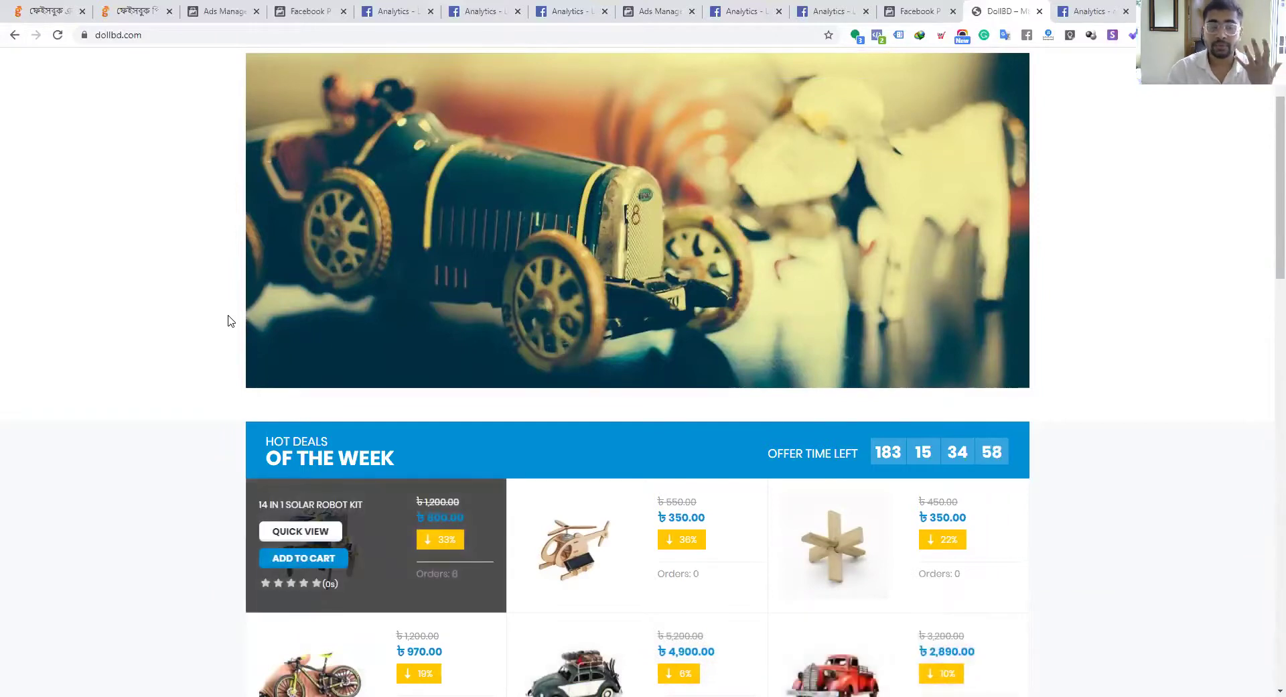
{"action": "scroll", "coordinate": [237, 322], "scroll_direction": "up", "scroll_amount": 2}
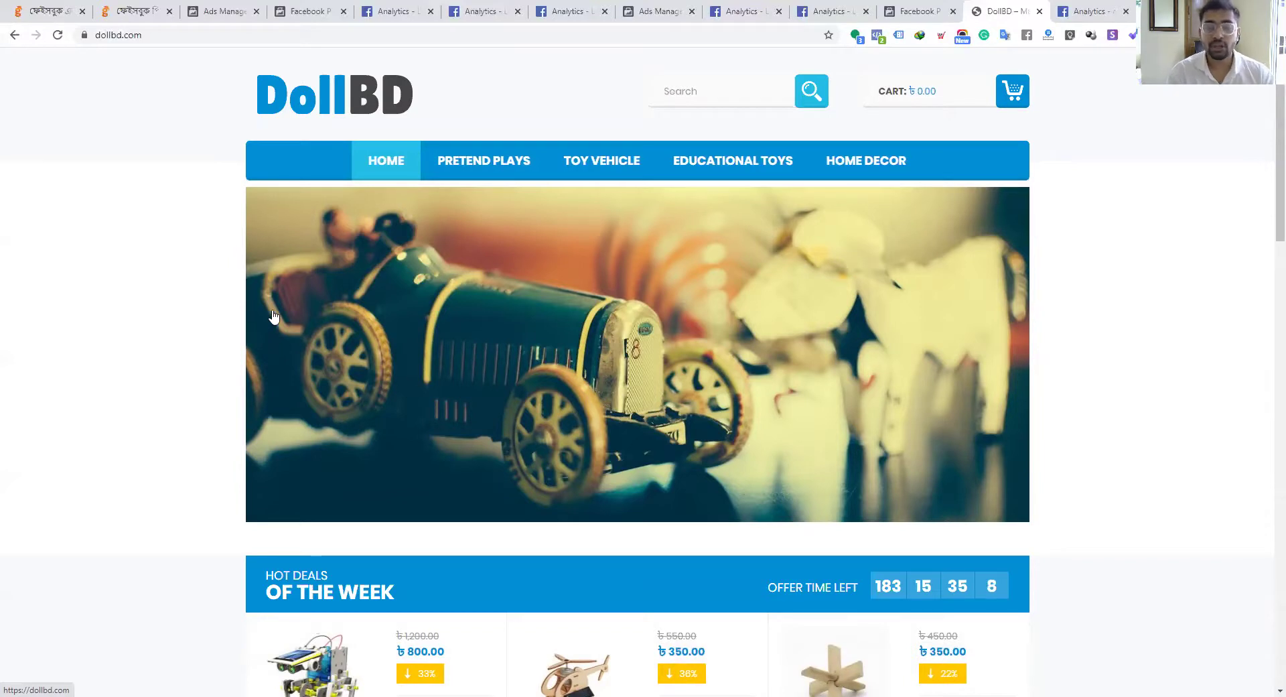
- View the 14 in 1 Solar Robot Kit product page from the weekly hot deals and return to the home page
{"action": "scroll", "coordinate": [271, 322], "scroll_direction": "down", "scroll_amount": 5}
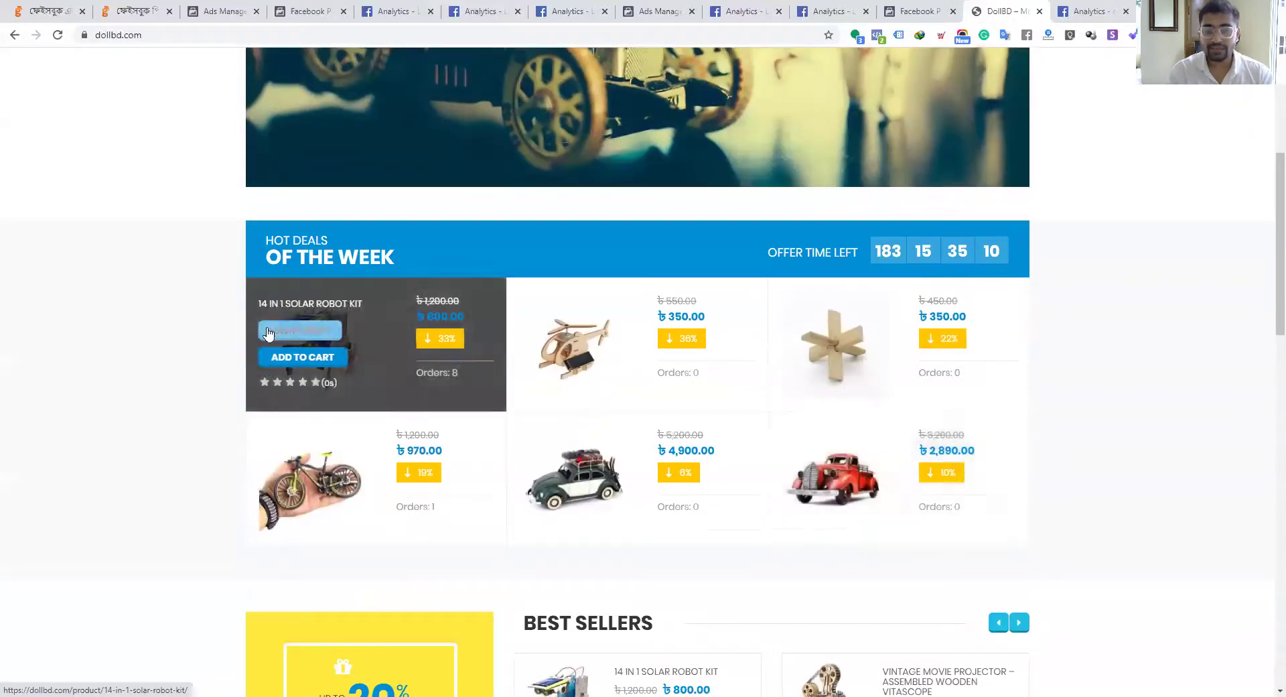
{"action": "left_click", "coordinate": [306, 308]}
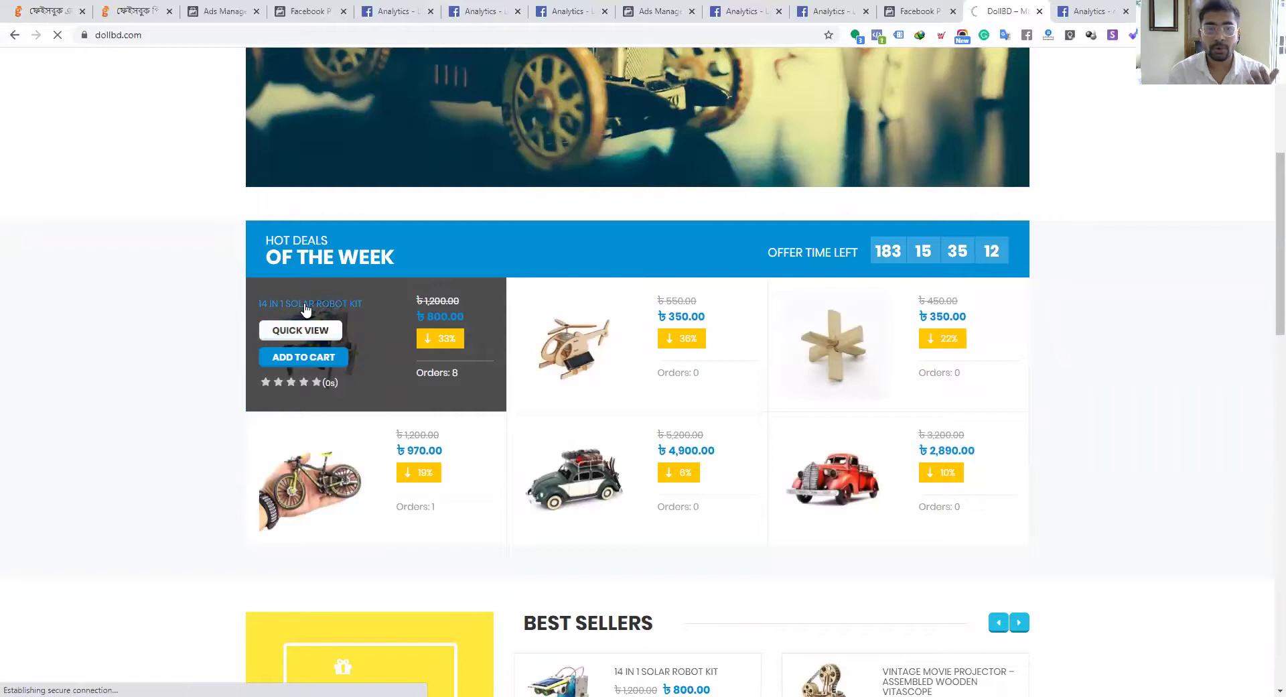
{"action": "scroll", "coordinate": [174, 345], "scroll_direction": "up", "scroll_amount": 1}
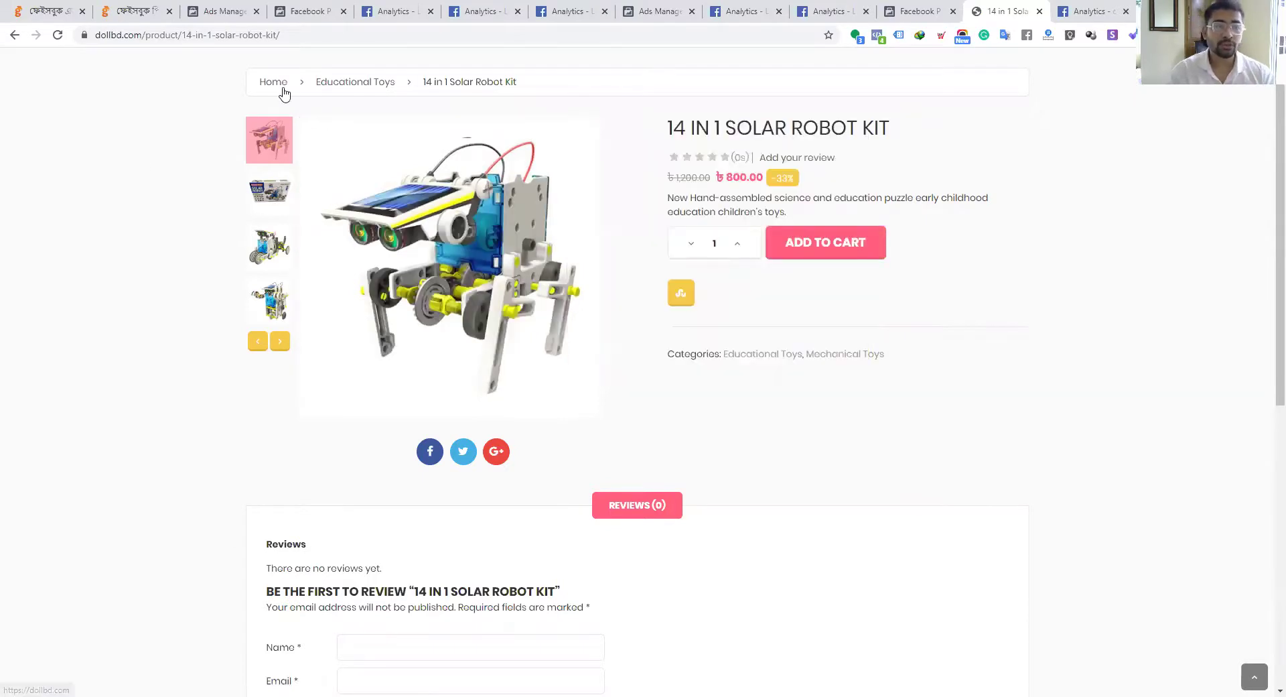
{"action": "left_click", "coordinate": [275, 83]}
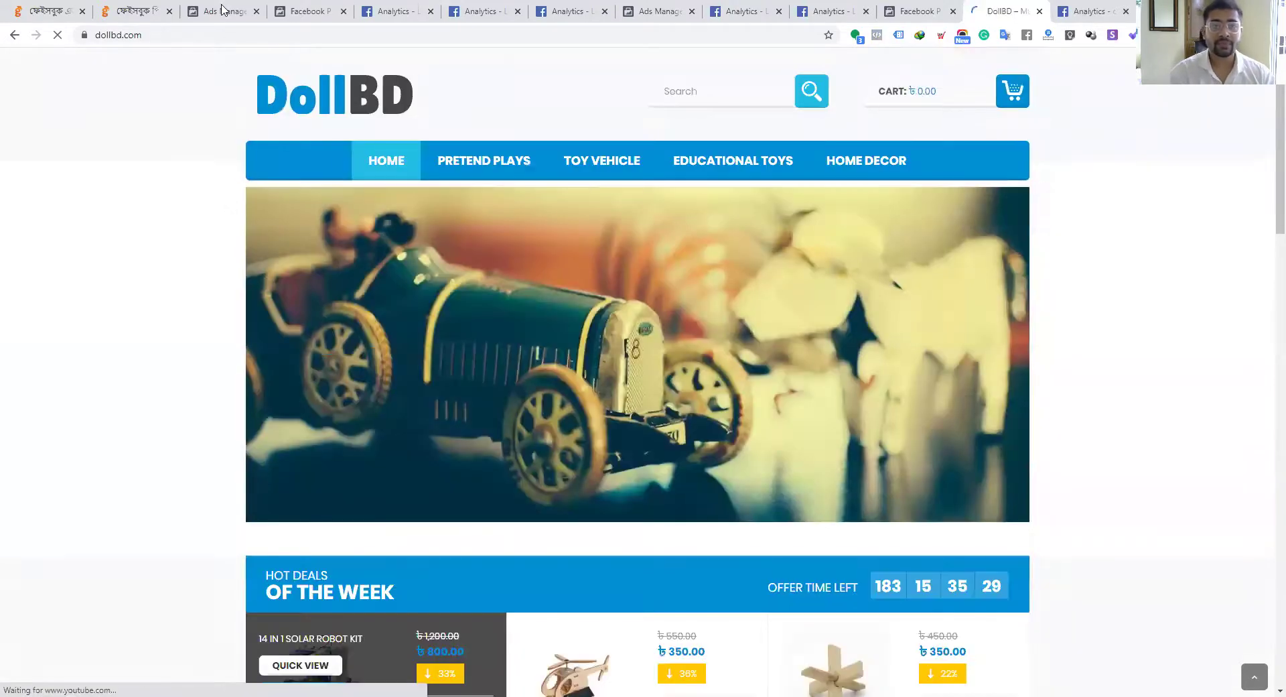
- Review the Learning Bangladesh pixel's event overview in Events Manager, comparing it with the DollBD store's hot deals
{"action": "left_click", "coordinate": [223, 9]}
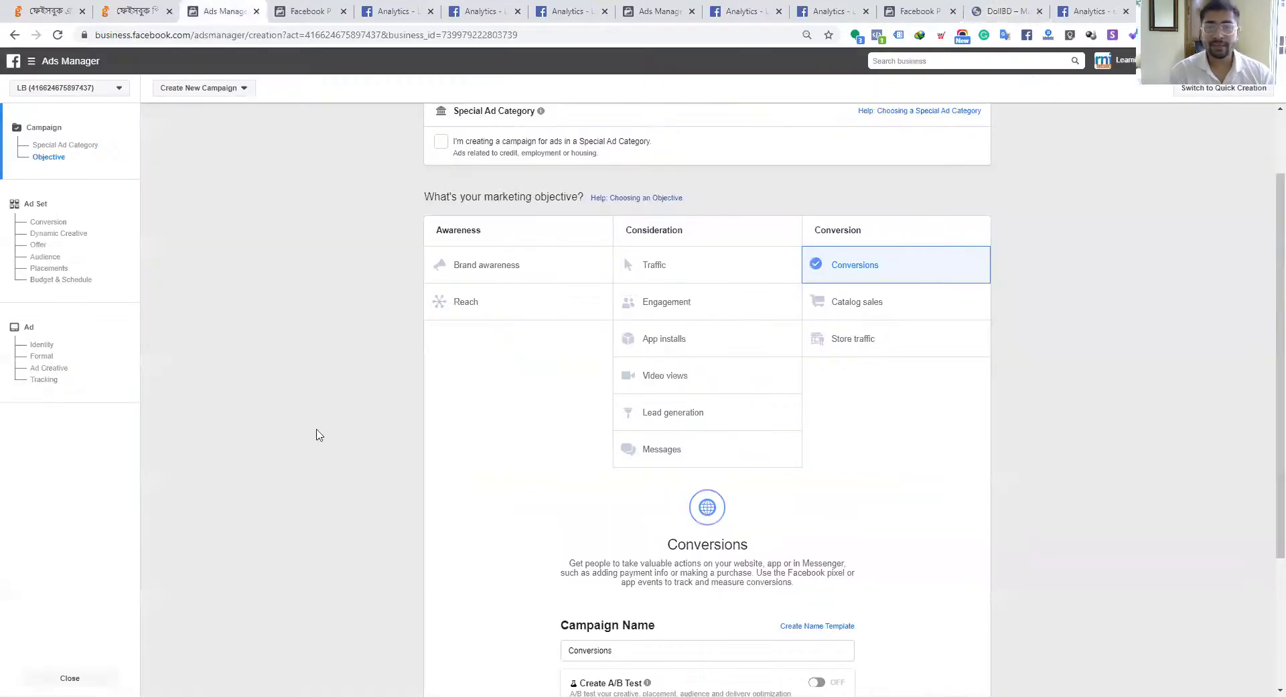
{"action": "left_click", "coordinate": [316, 12]}
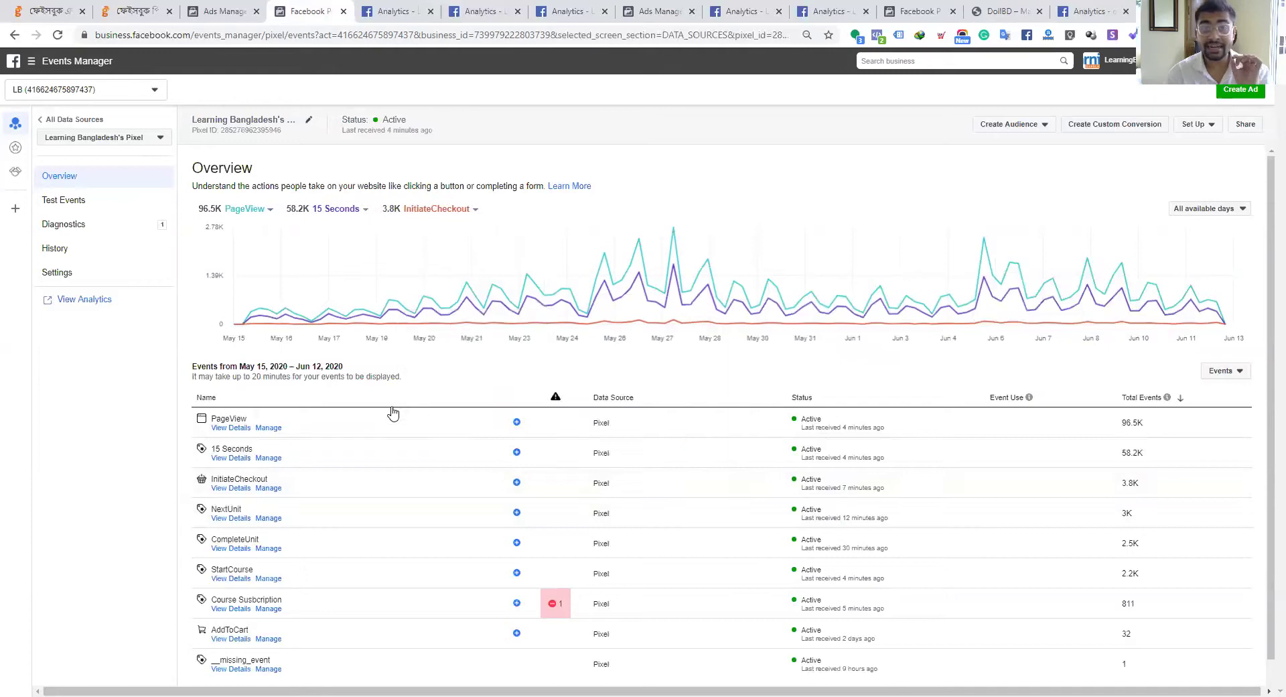
{"action": "left_click", "coordinate": [1005, 11]}
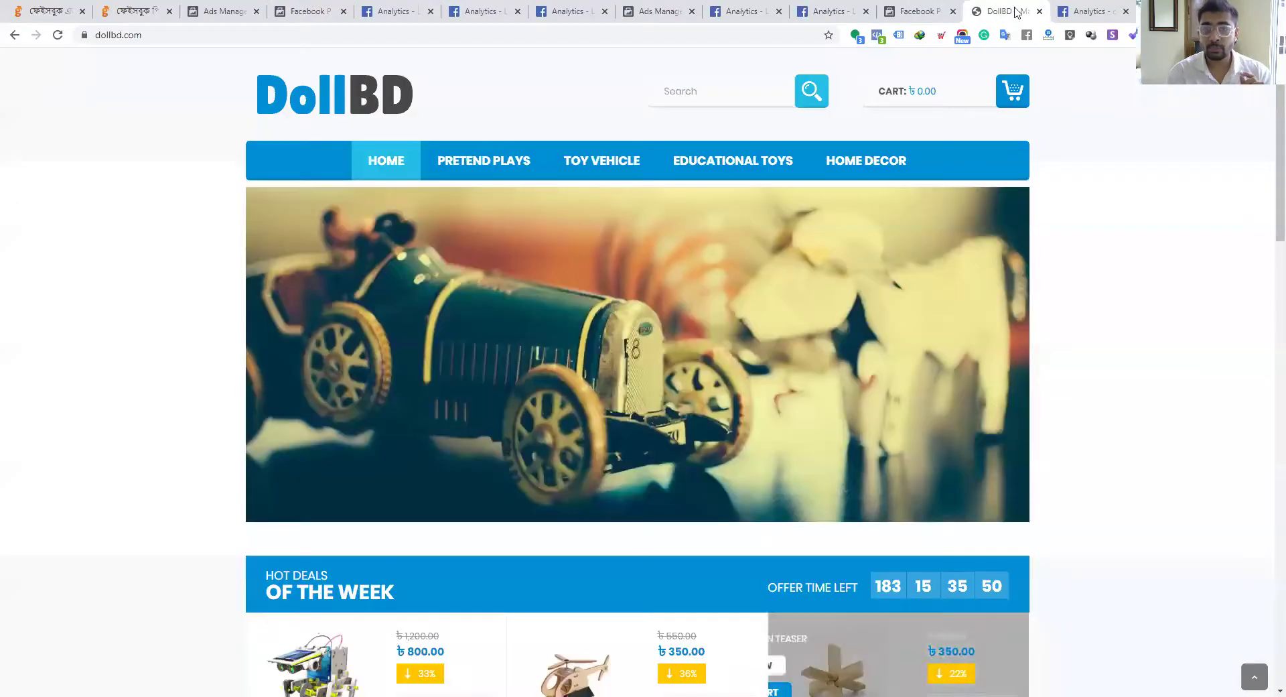
{"action": "scroll", "coordinate": [403, 534], "scroll_direction": "down", "scroll_amount": 3}
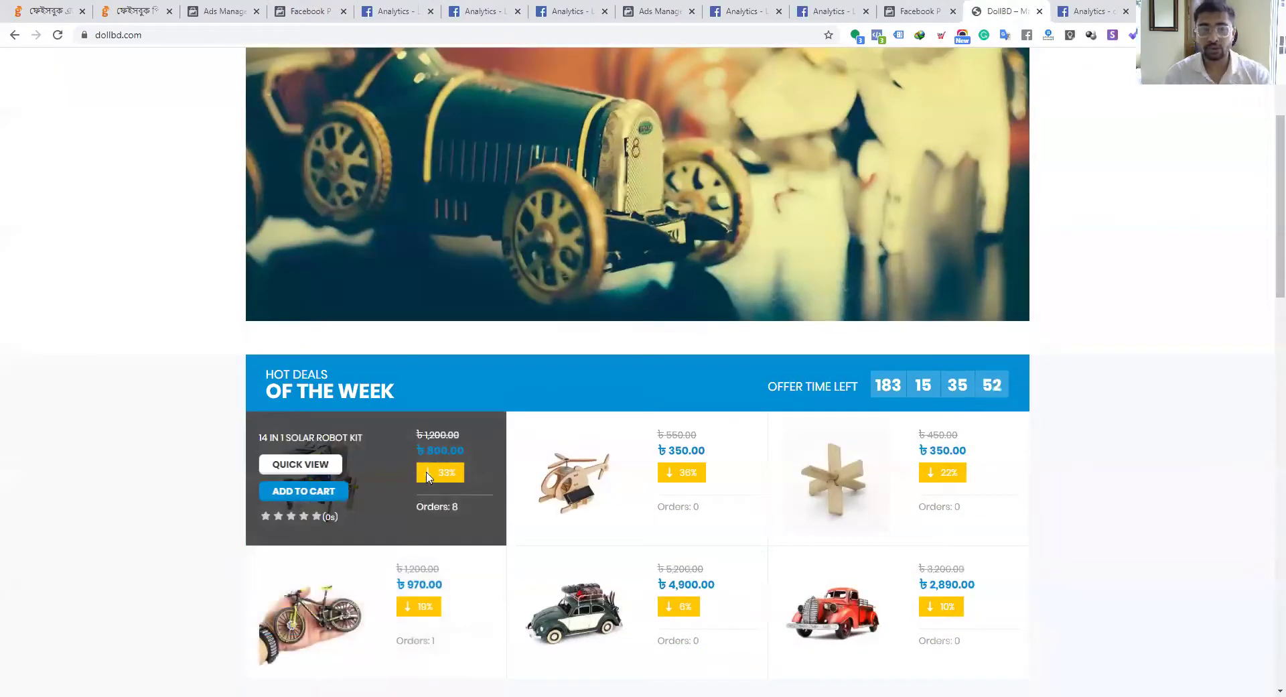
{"action": "left_click", "coordinate": [288, 6]}
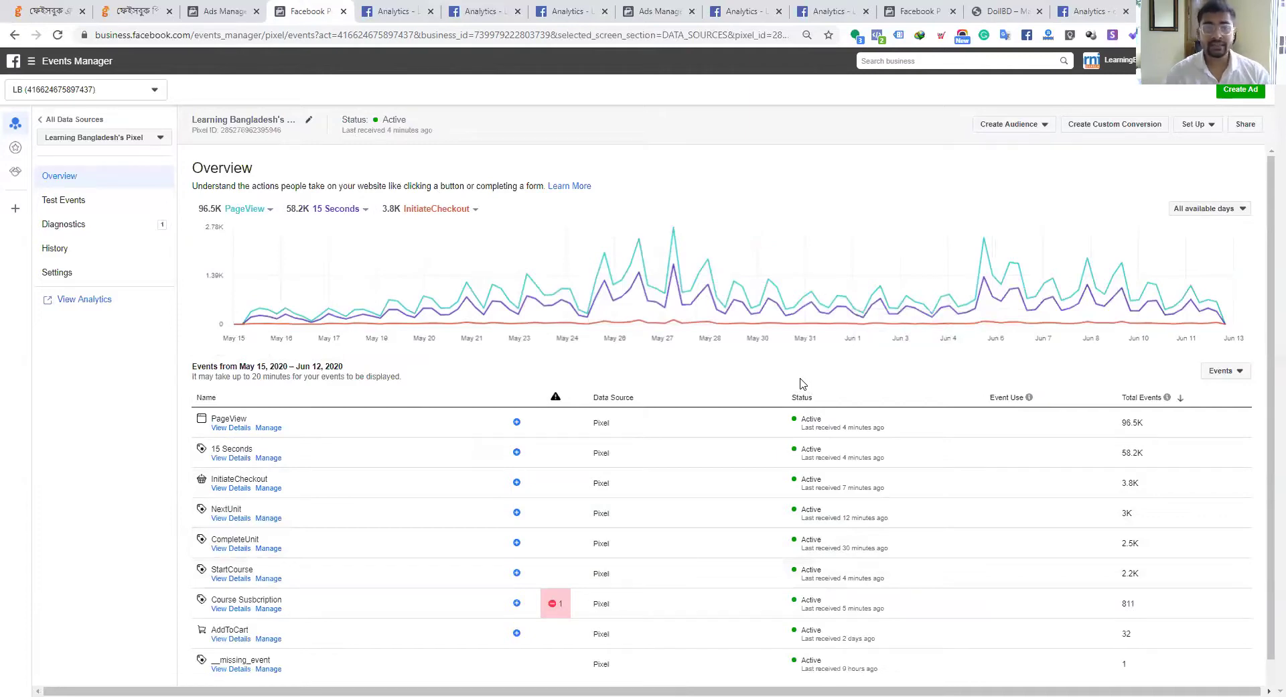
- Examine the growth metrics and hourly active users in the Learning Bangladesh pixel's Facebook Analytics overview
{"action": "left_click", "coordinate": [392, 11]}
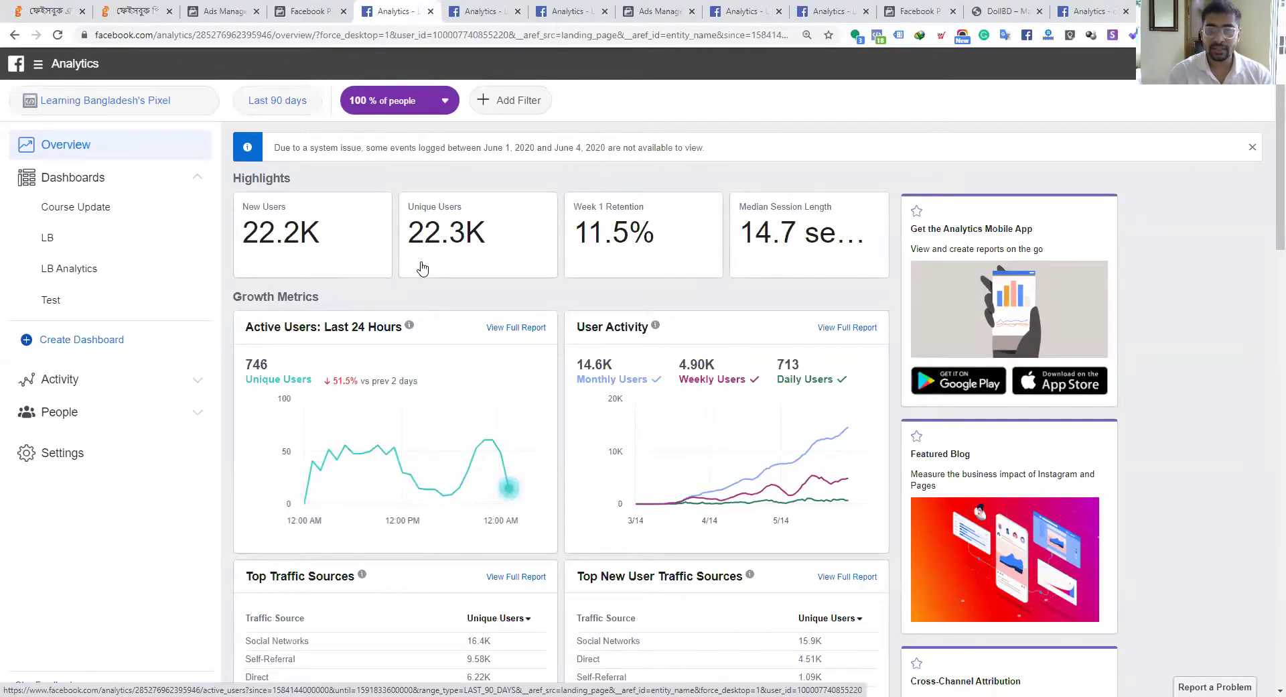
{"action": "scroll", "coordinate": [333, 331], "scroll_direction": "down", "scroll_amount": 1}
{"action": "scroll", "coordinate": [333, 331], "scroll_direction": "down", "scroll_amount": 2}
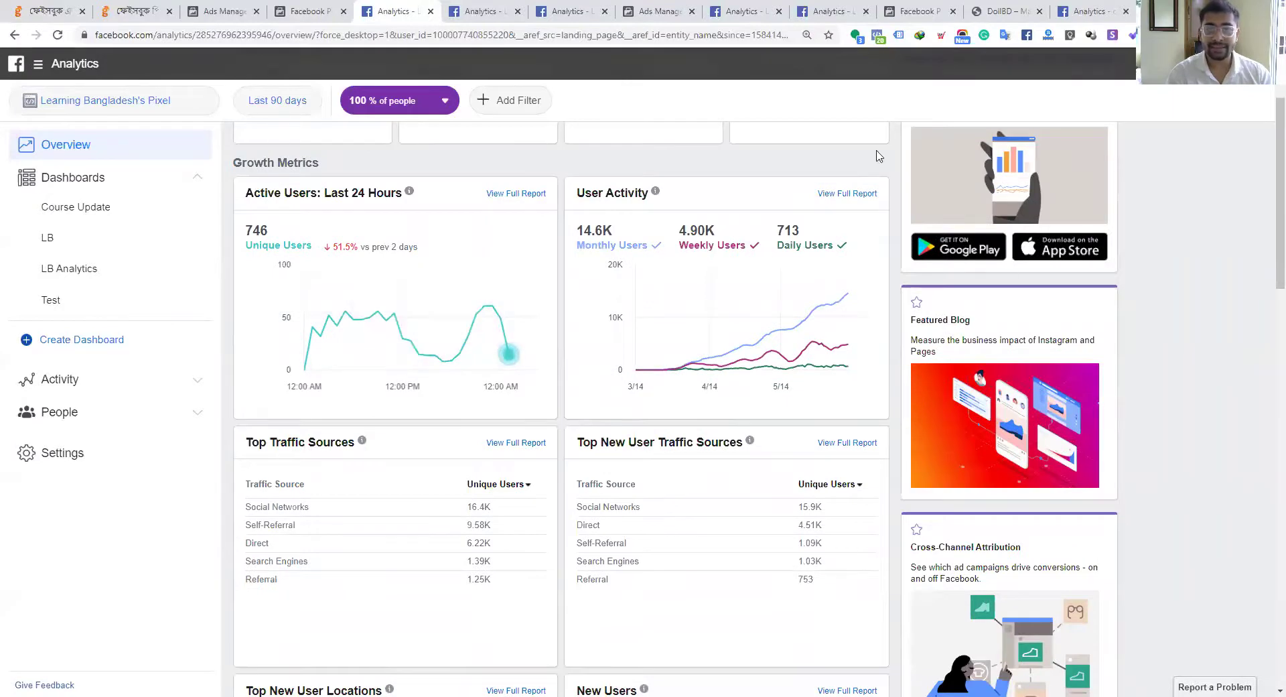
{"action": "scroll", "coordinate": [420, 315], "scroll_direction": "down", "scroll_amount": 5}
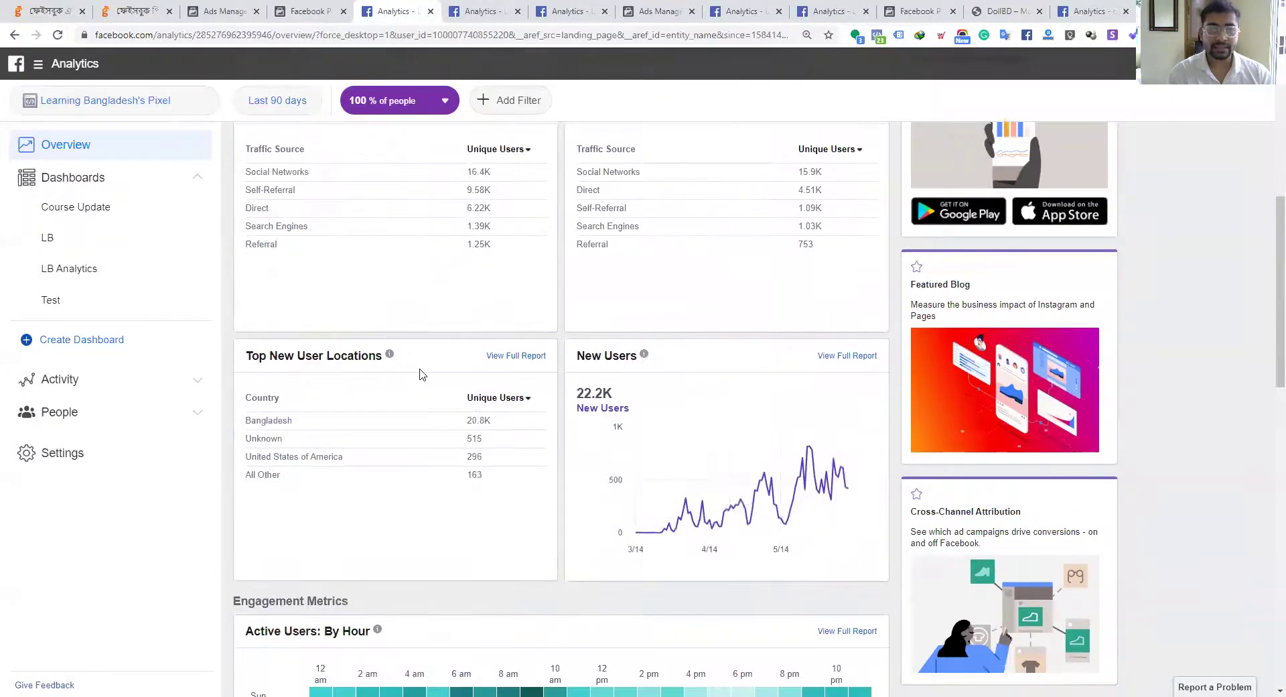
{"action": "scroll", "coordinate": [402, 375], "scroll_direction": "down", "scroll_amount": 6}
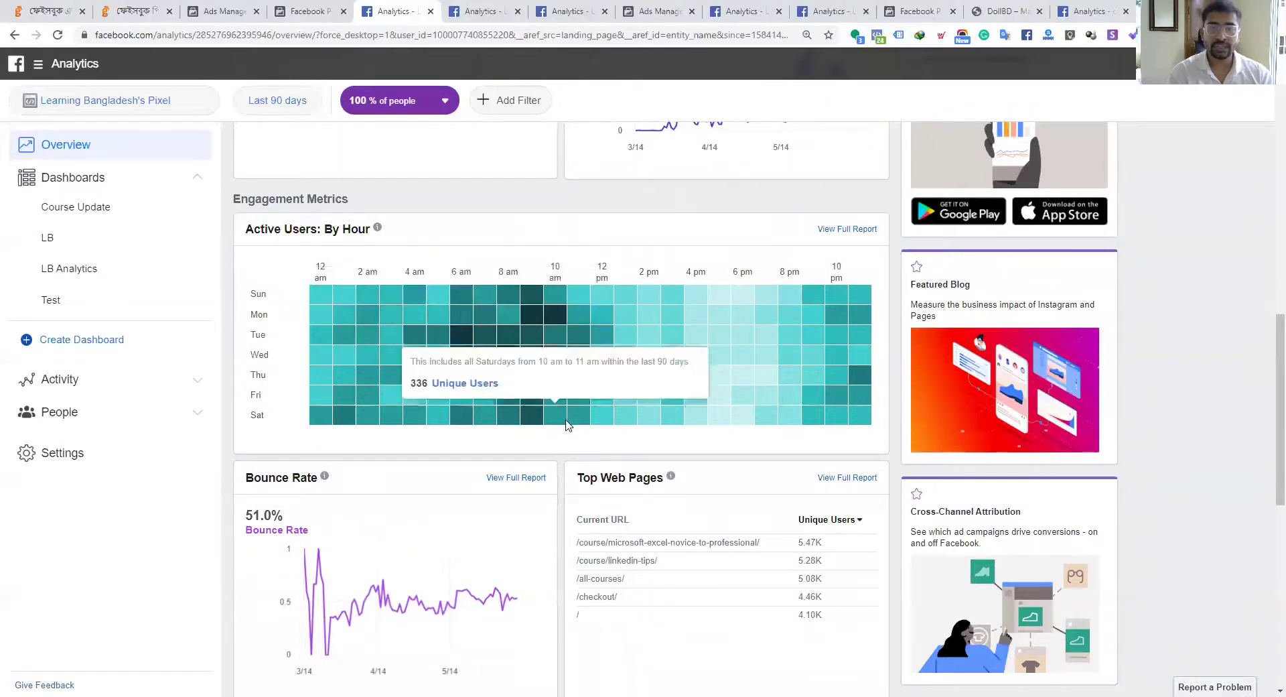
{"action": "scroll", "coordinate": [366, 291], "scroll_direction": "up", "scroll_amount": 1}
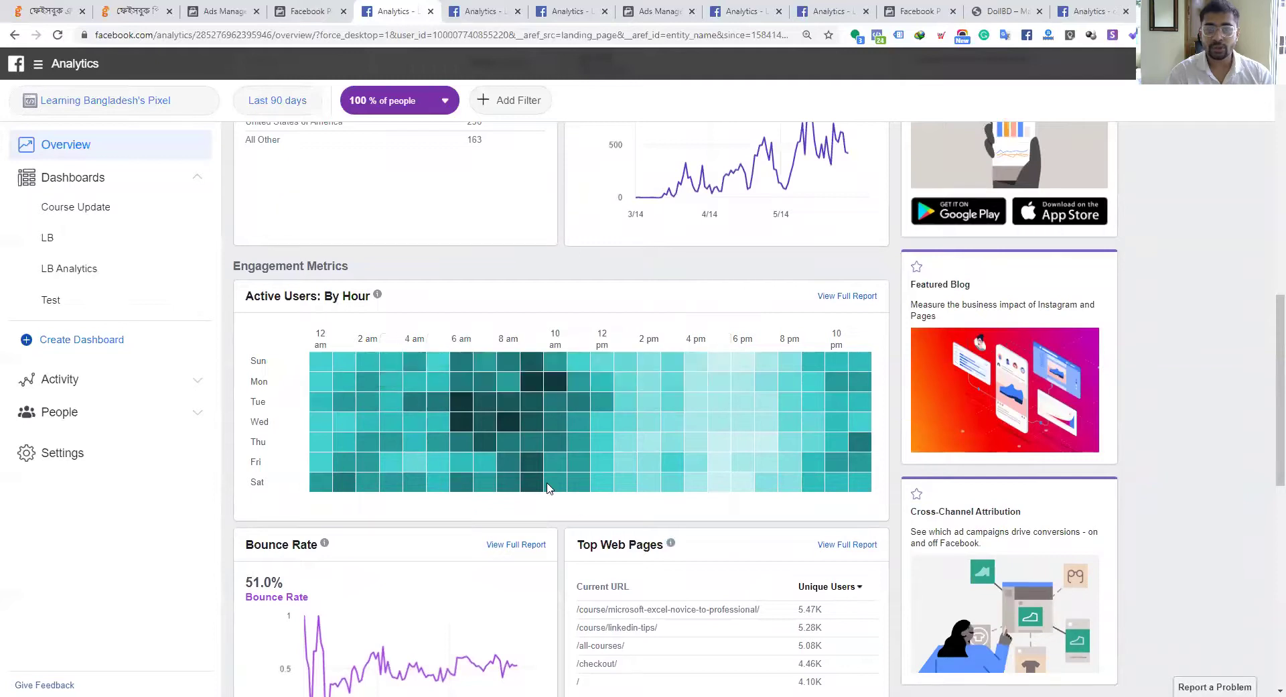
{"action": "mouse_move", "coordinate": [479, 416]}
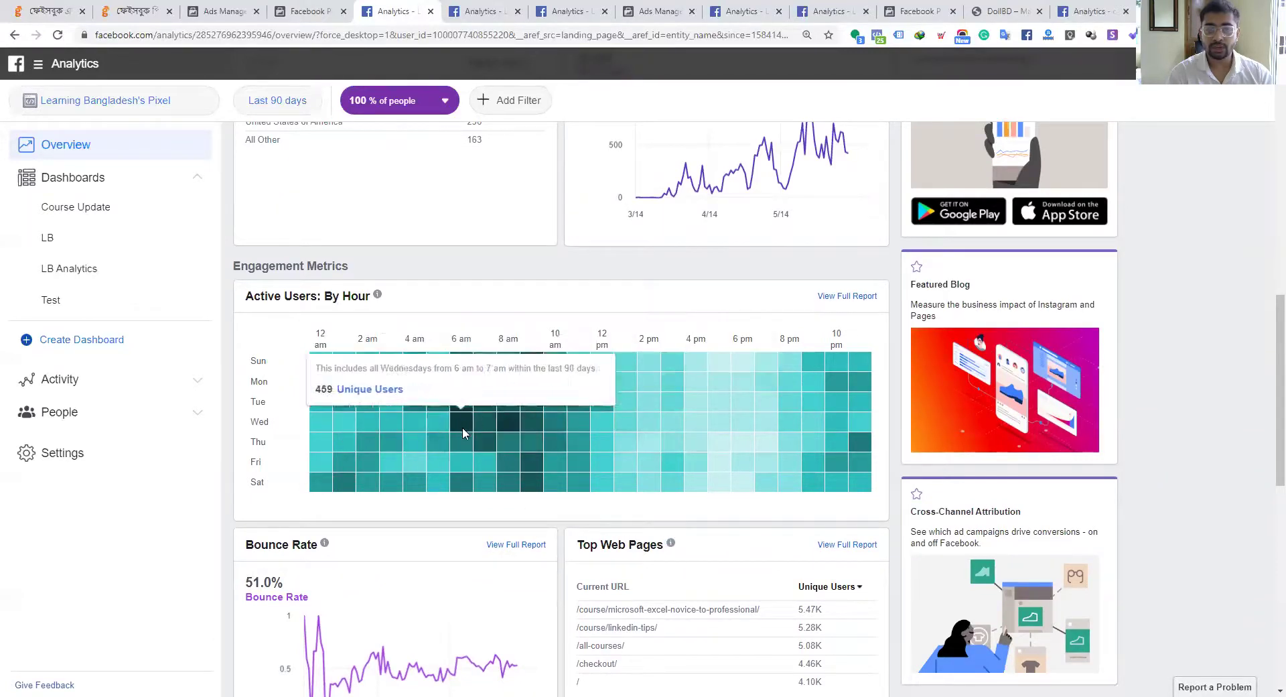
- Examine the gender, age and location breakdowns under the overview's people metrics
{"action": "scroll", "coordinate": [587, 423], "scroll_direction": "down", "scroll_amount": 8}
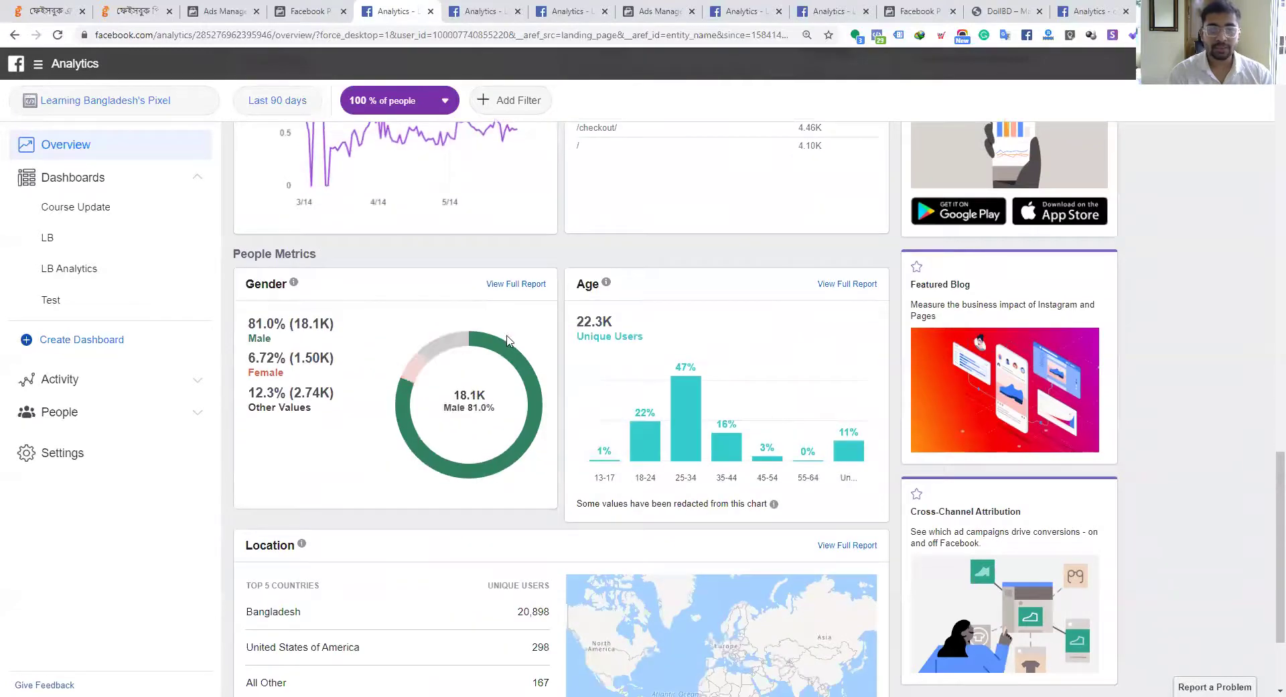
{"action": "scroll", "coordinate": [527, 365], "scroll_direction": "down", "scroll_amount": 1}
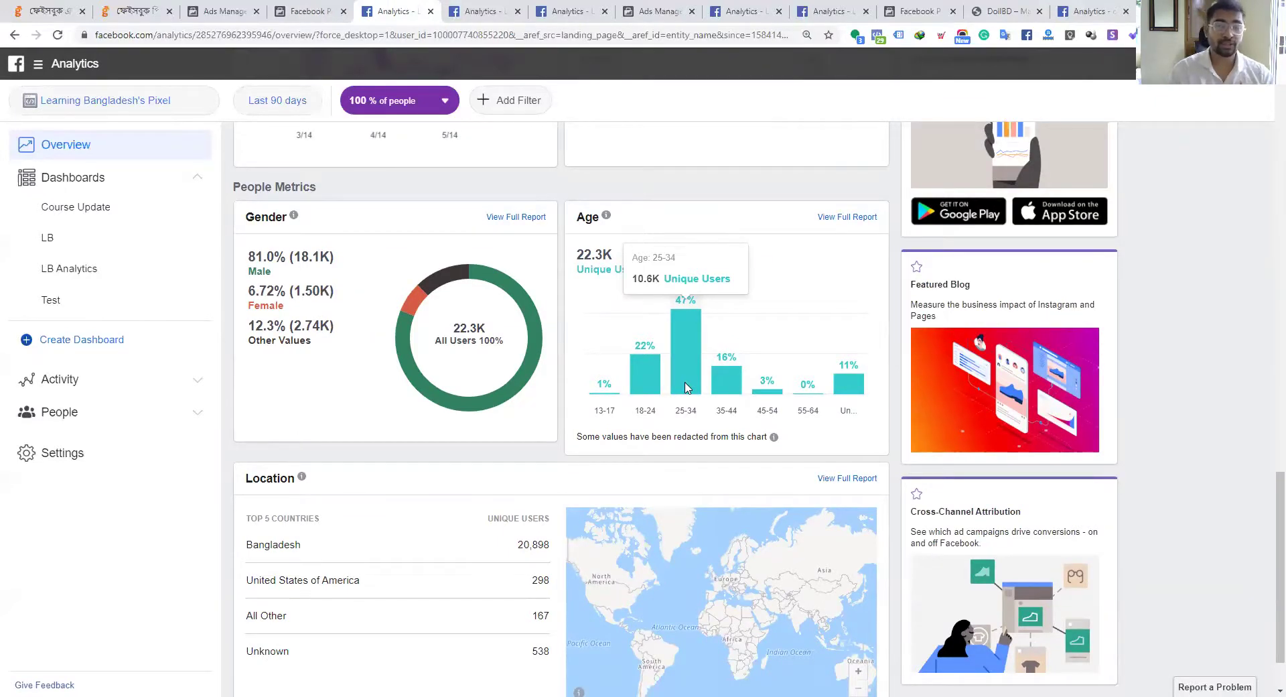
{"action": "scroll", "coordinate": [338, 517], "scroll_direction": "down", "scroll_amount": 1}
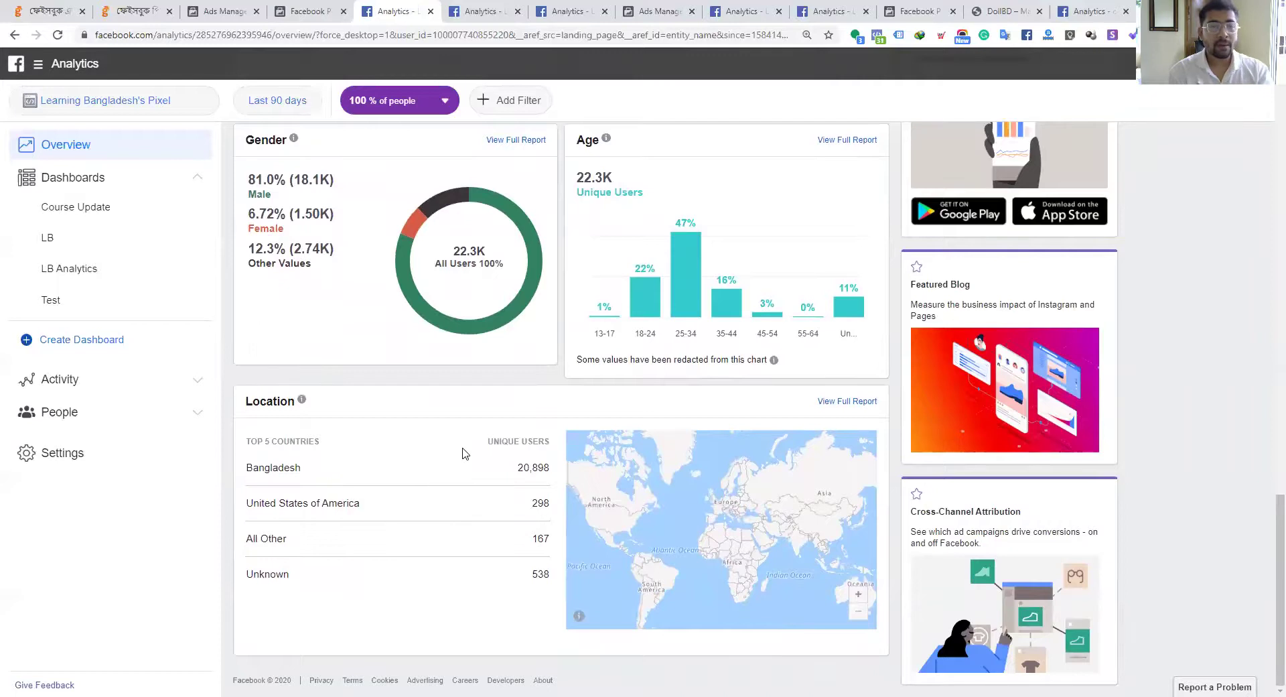
{"action": "scroll", "coordinate": [461, 454], "scroll_direction": "up", "scroll_amount": 9}
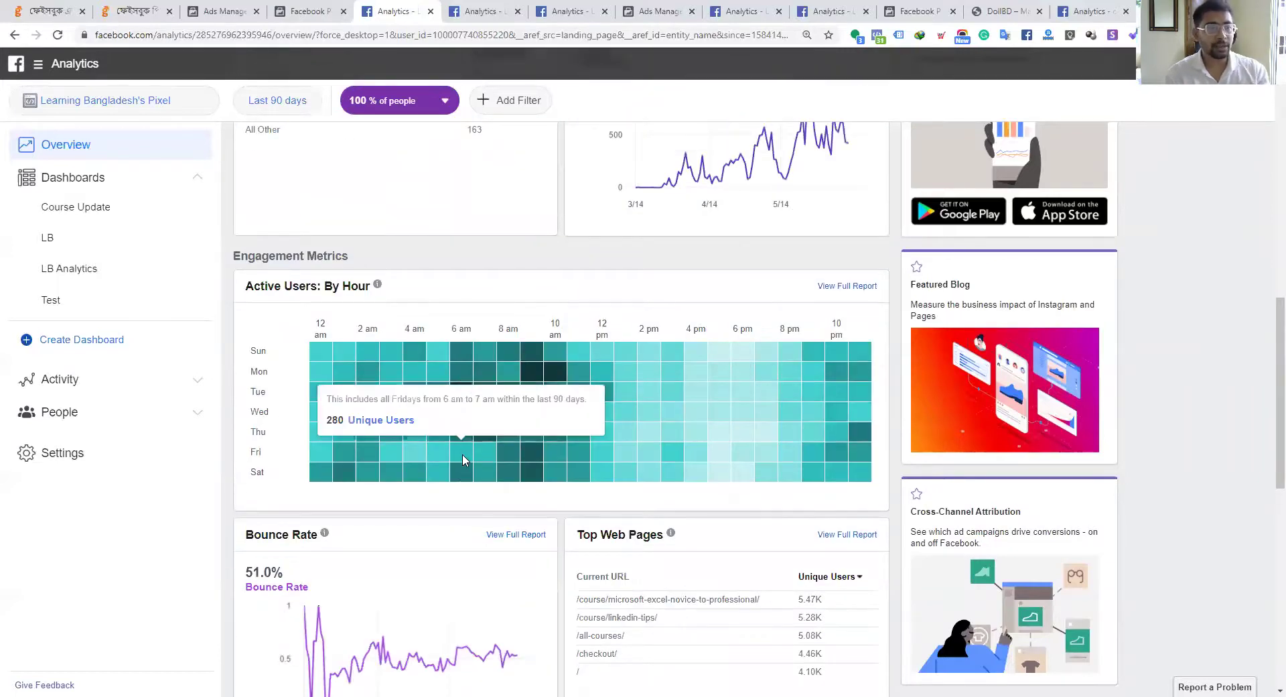
{"action": "scroll", "coordinate": [426, 544], "scroll_direction": "up", "scroll_amount": 9}
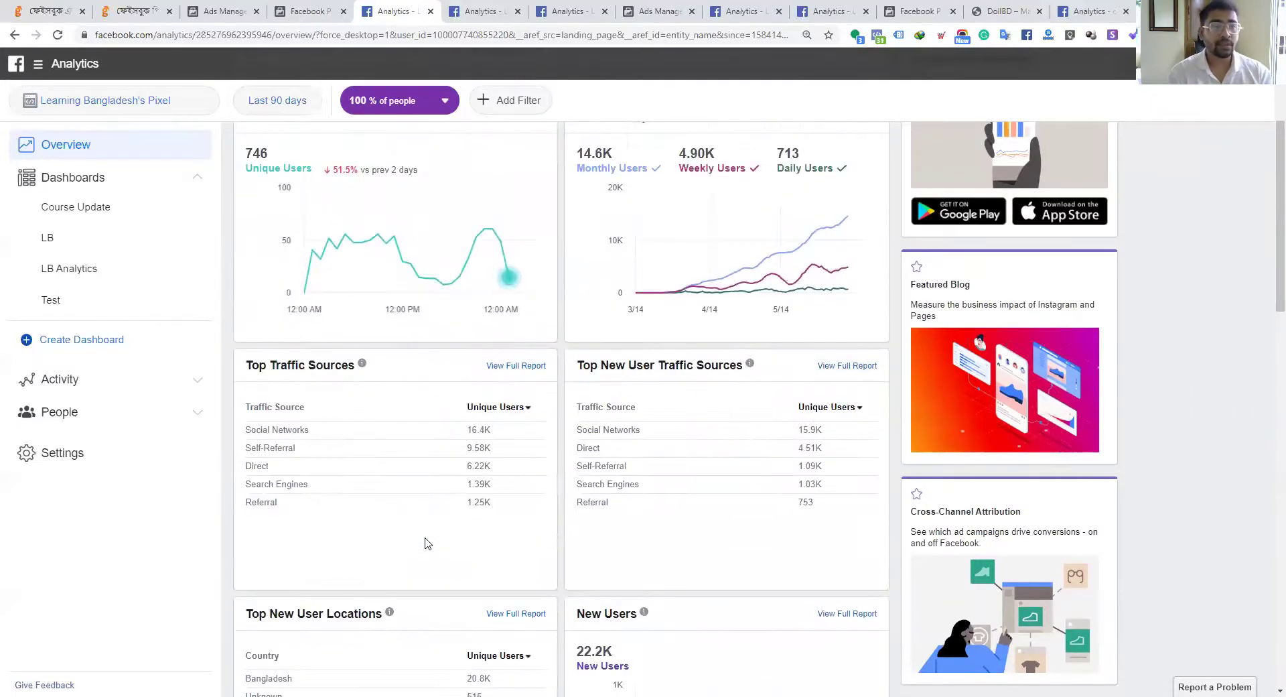
- Review the LB Analytics dashboard's event totals and the daily LinkedIn Tips and Facebook Ads course charts
{"action": "key", "text": "ctrl+Tab"}
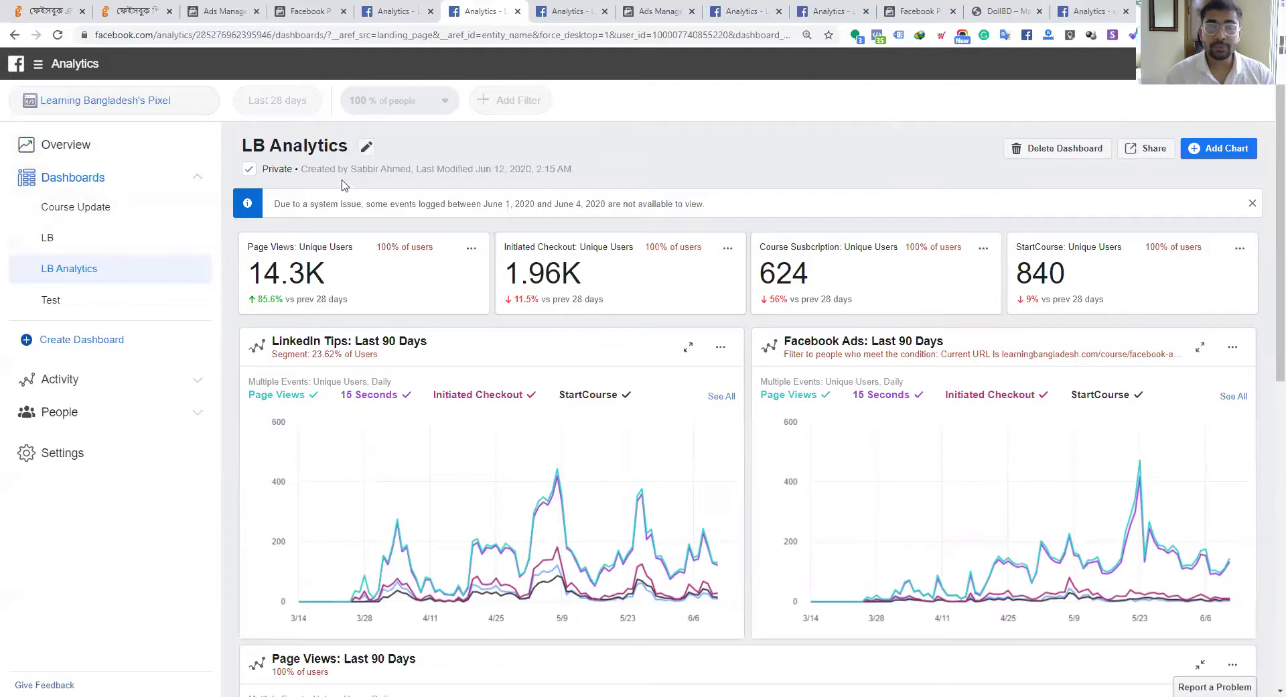
{"action": "scroll", "coordinate": [331, 215], "scroll_direction": "down", "scroll_amount": 2}
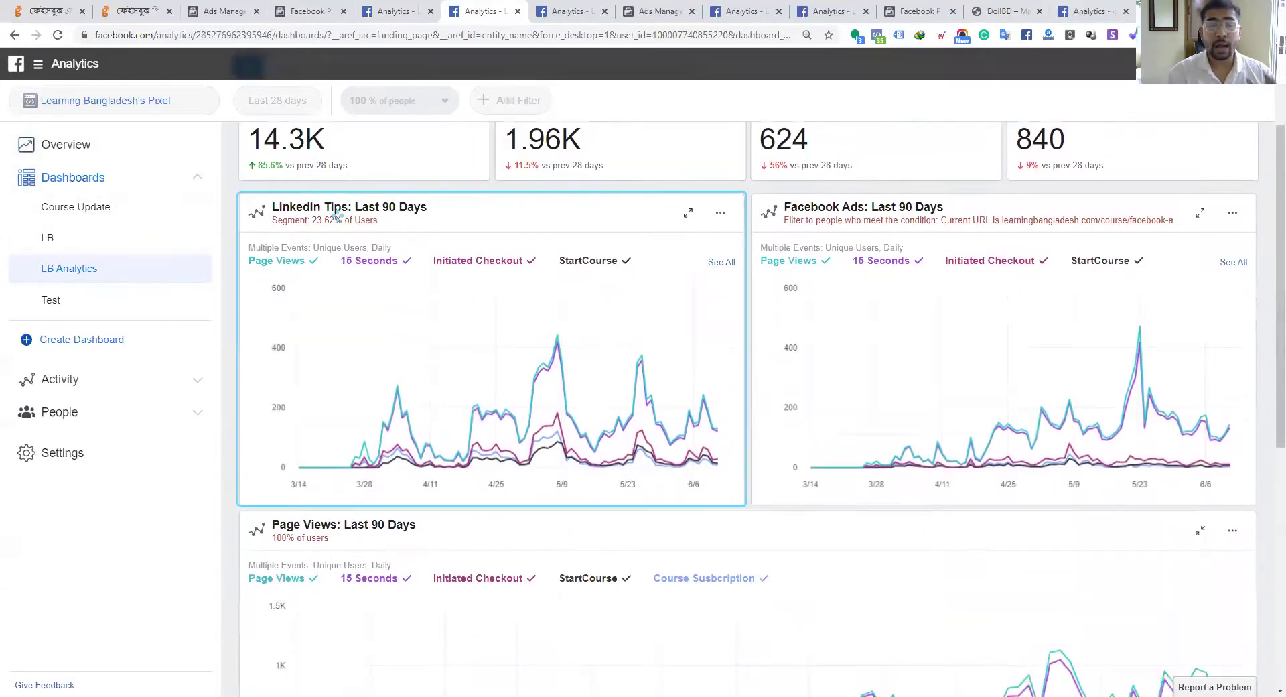
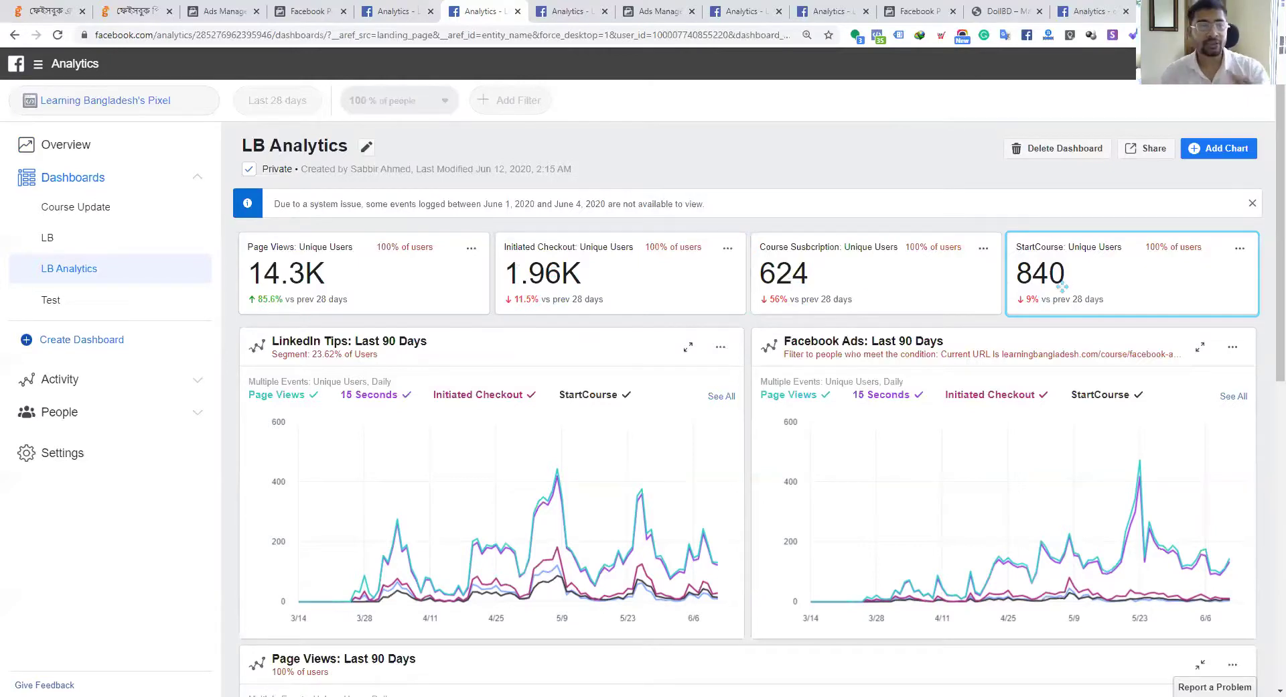
{"action": "scroll", "coordinate": [871, 282], "scroll_direction": "down", "scroll_amount": 1}
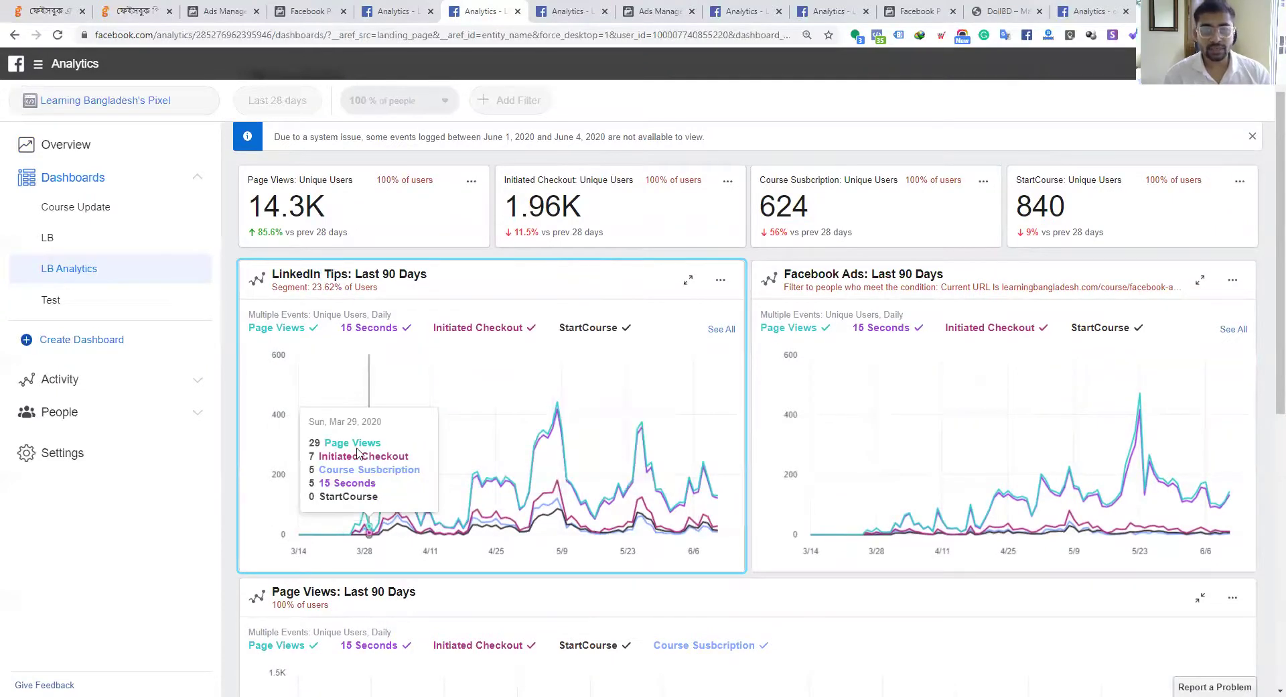
{"action": "mouse_move", "coordinate": [399, 434]}
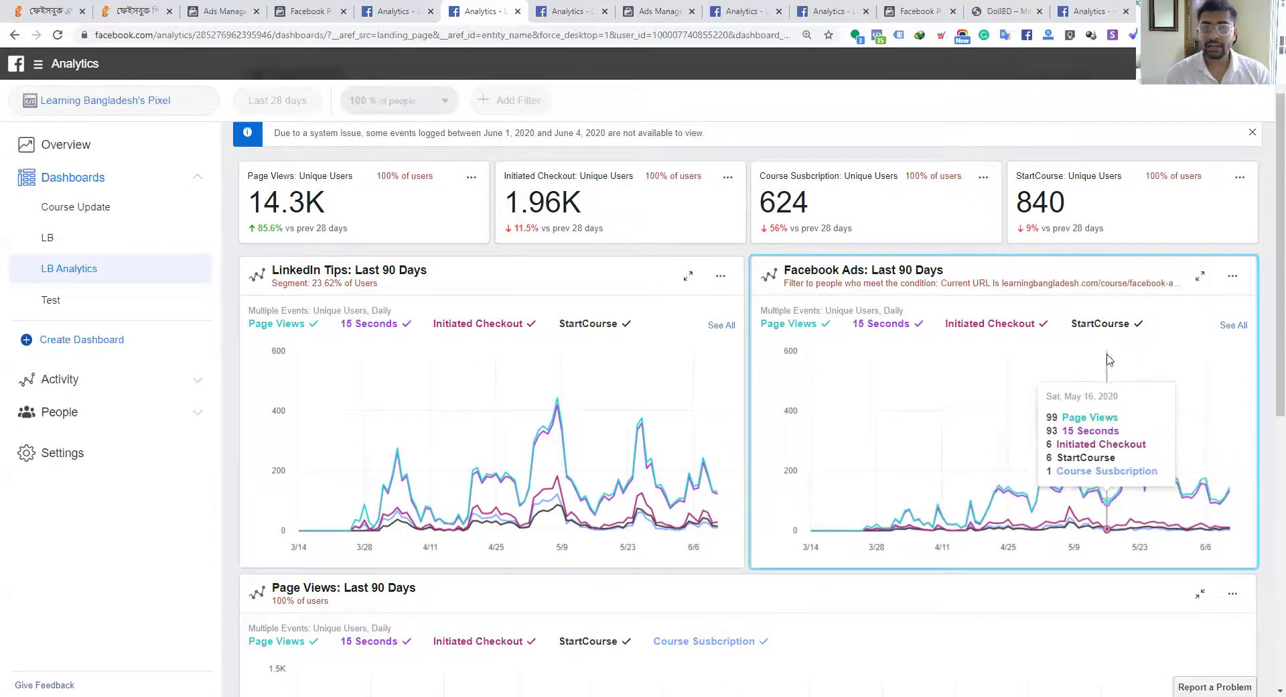
{"action": "scroll", "coordinate": [1112, 415], "scroll_direction": "down", "scroll_amount": 1}
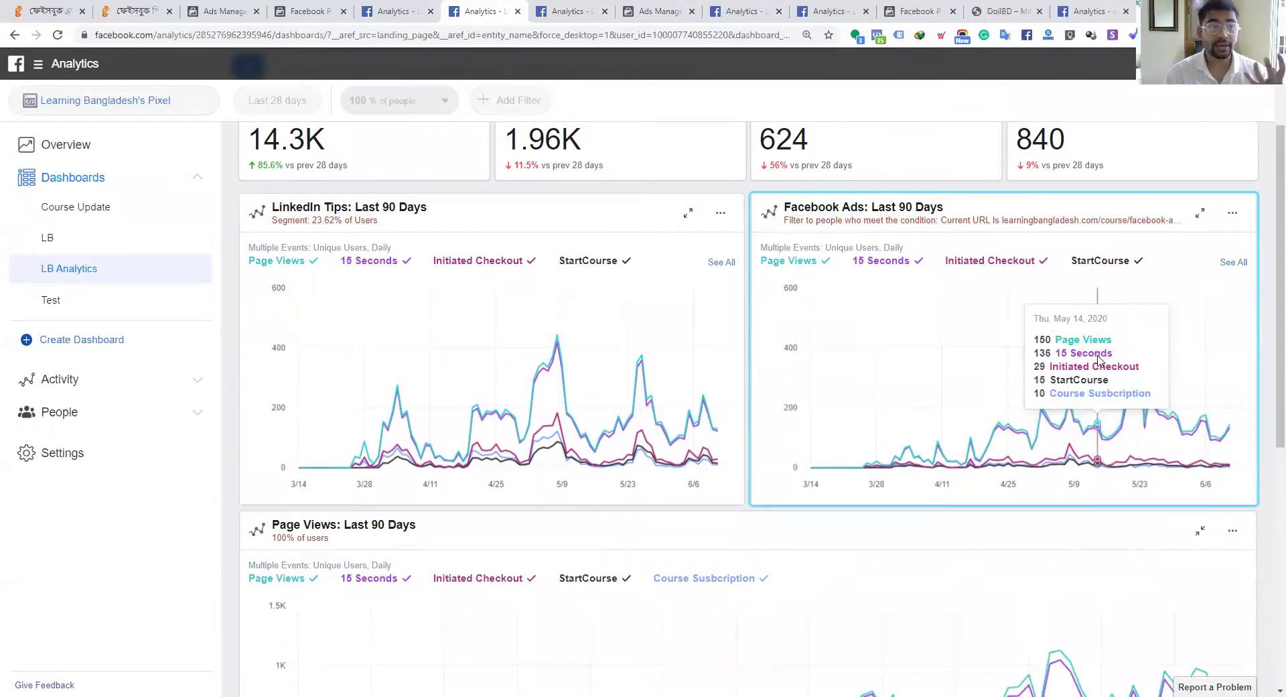
- Examine the LB Analytics dashboard's 90-day Page Views chart and the Campaigns chart, including the LinkedIn Marketing Tips bar
{"action": "scroll", "coordinate": [1039, 335], "scroll_direction": "down", "scroll_amount": 5}
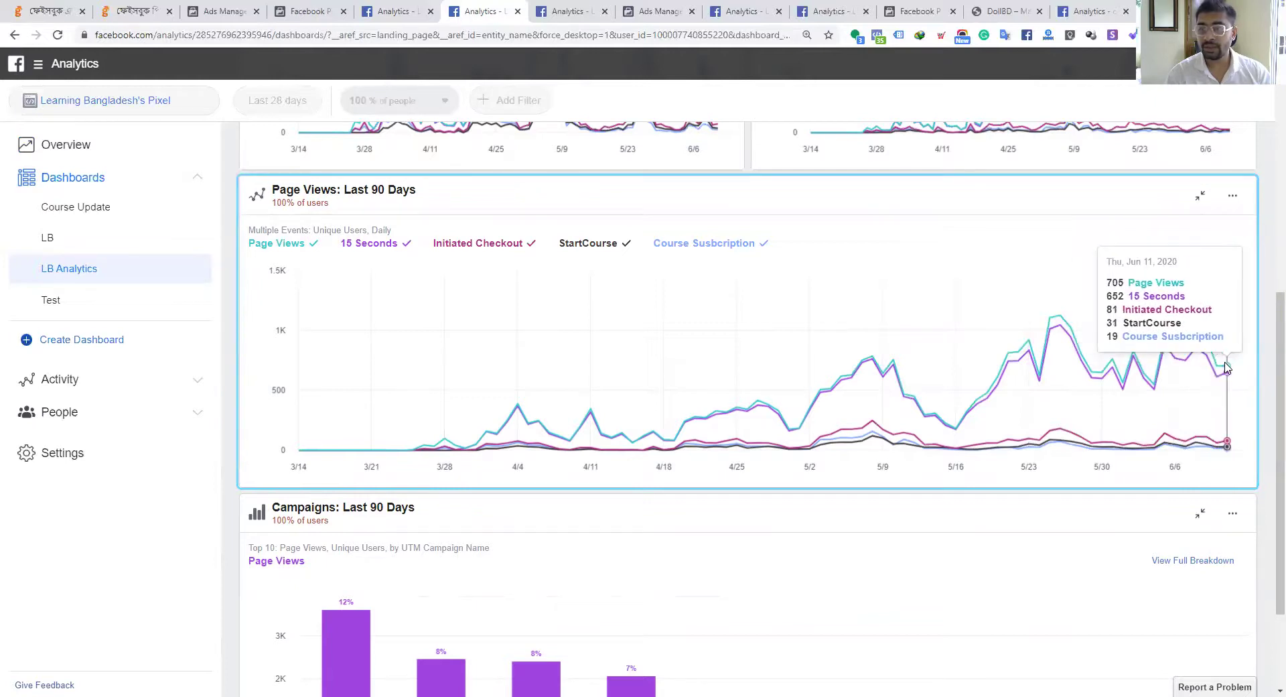
{"action": "scroll", "coordinate": [586, 399], "scroll_direction": "down", "scroll_amount": 2}
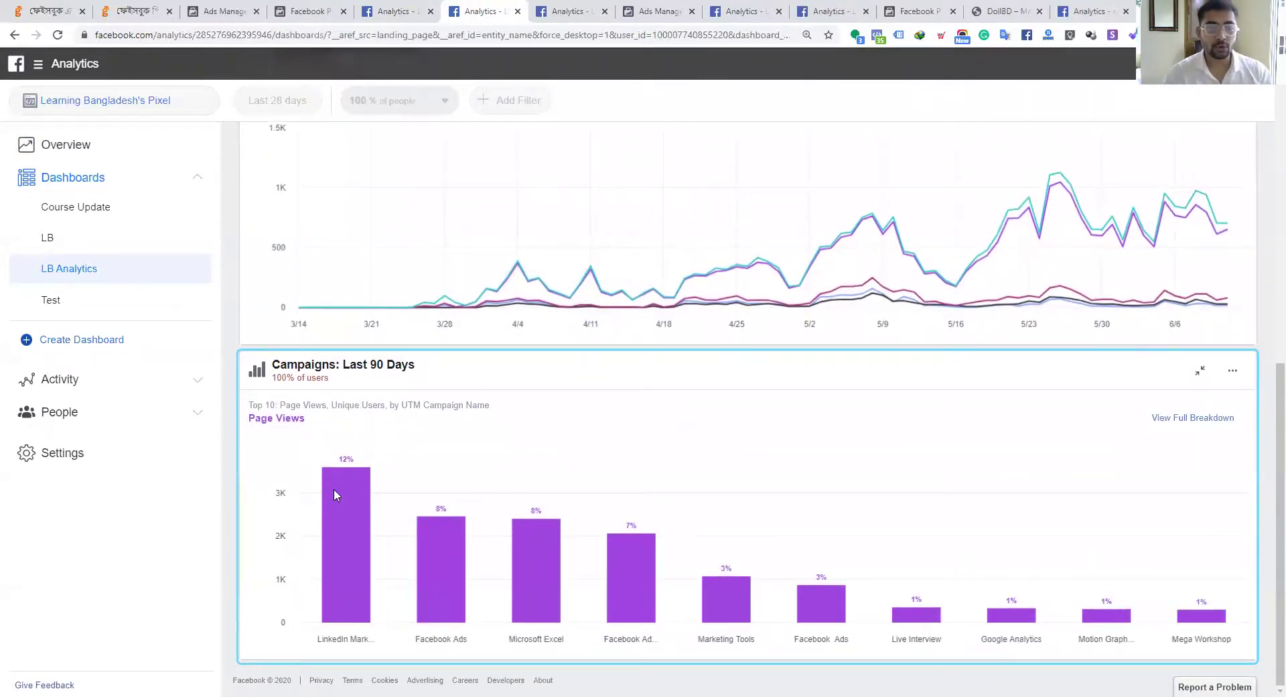
{"action": "mouse_move", "coordinate": [343, 587]}
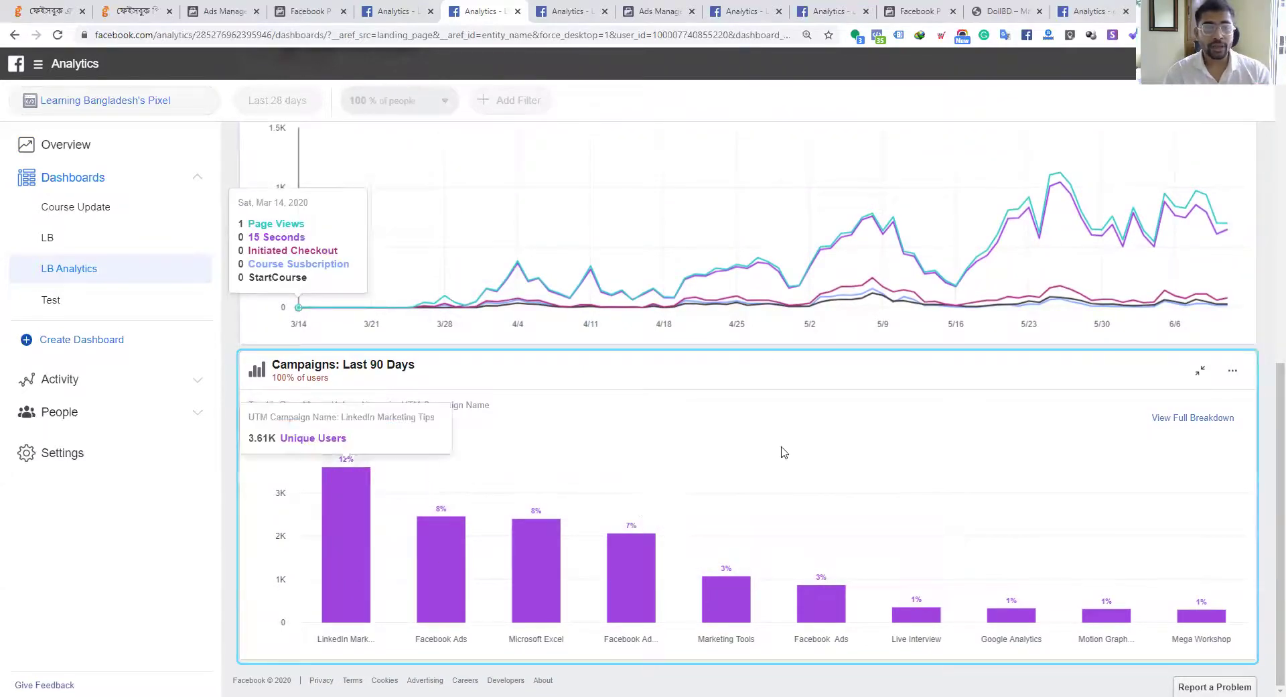
{"action": "scroll", "coordinate": [472, 127], "scroll_direction": "up", "scroll_amount": 1}
{"action": "scroll", "coordinate": [495, 175], "scroll_direction": "up", "scroll_amount": 7}
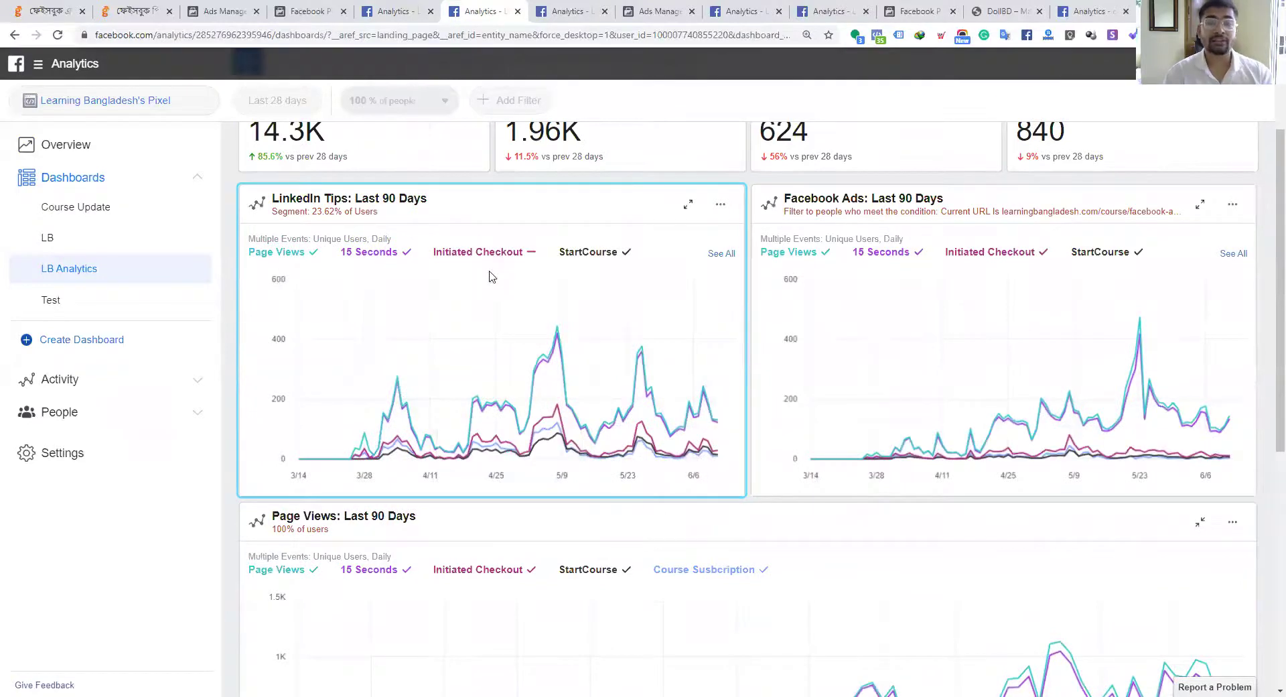
{"action": "scroll", "coordinate": [482, 281], "scroll_direction": "up", "scroll_amount": 2}
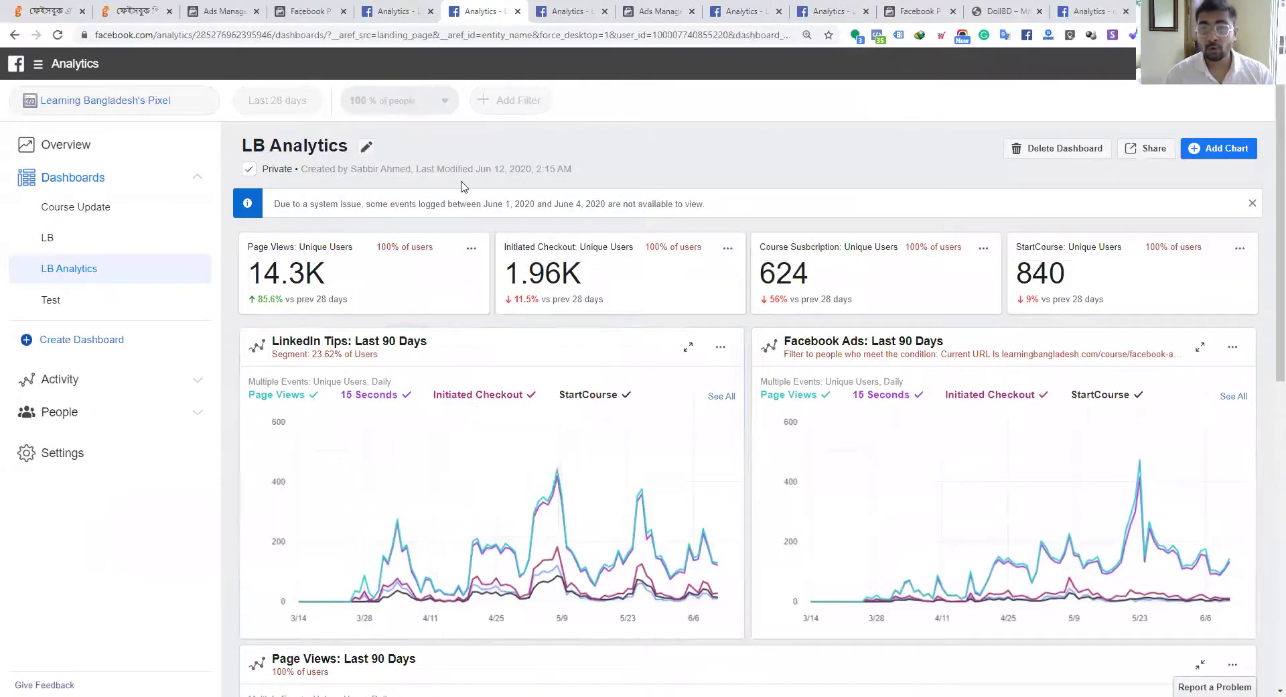
- Review the 90-day overview filtered to Facebook Ads course page visitors and open the custom audience form for that filter
{"action": "left_click", "coordinate": [571, 8]}
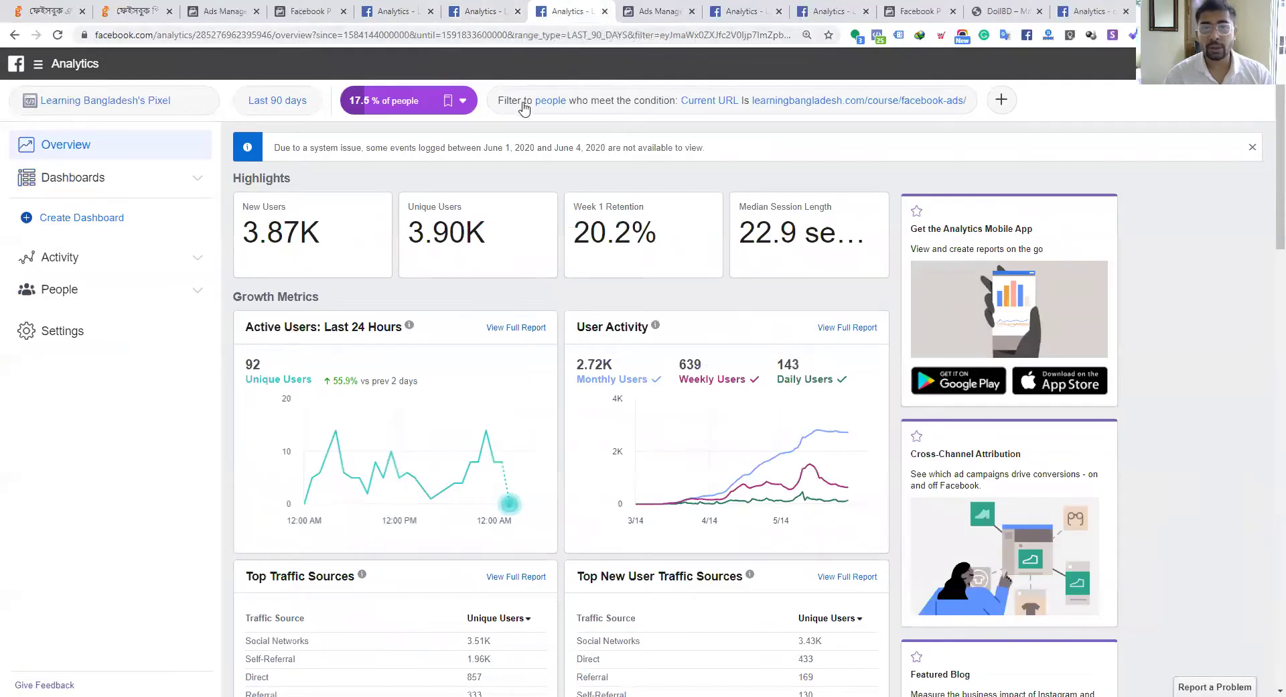
{"action": "mouse_move", "coordinate": [379, 98]}
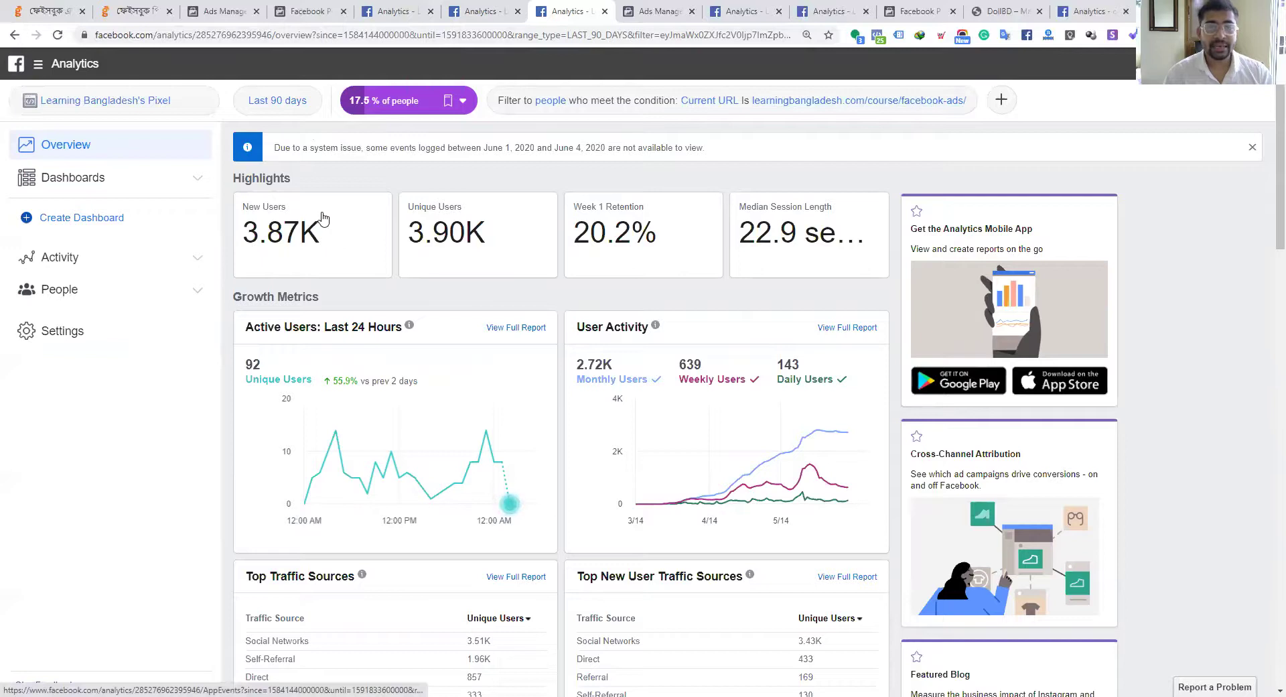
{"action": "left_click", "coordinate": [463, 102]}
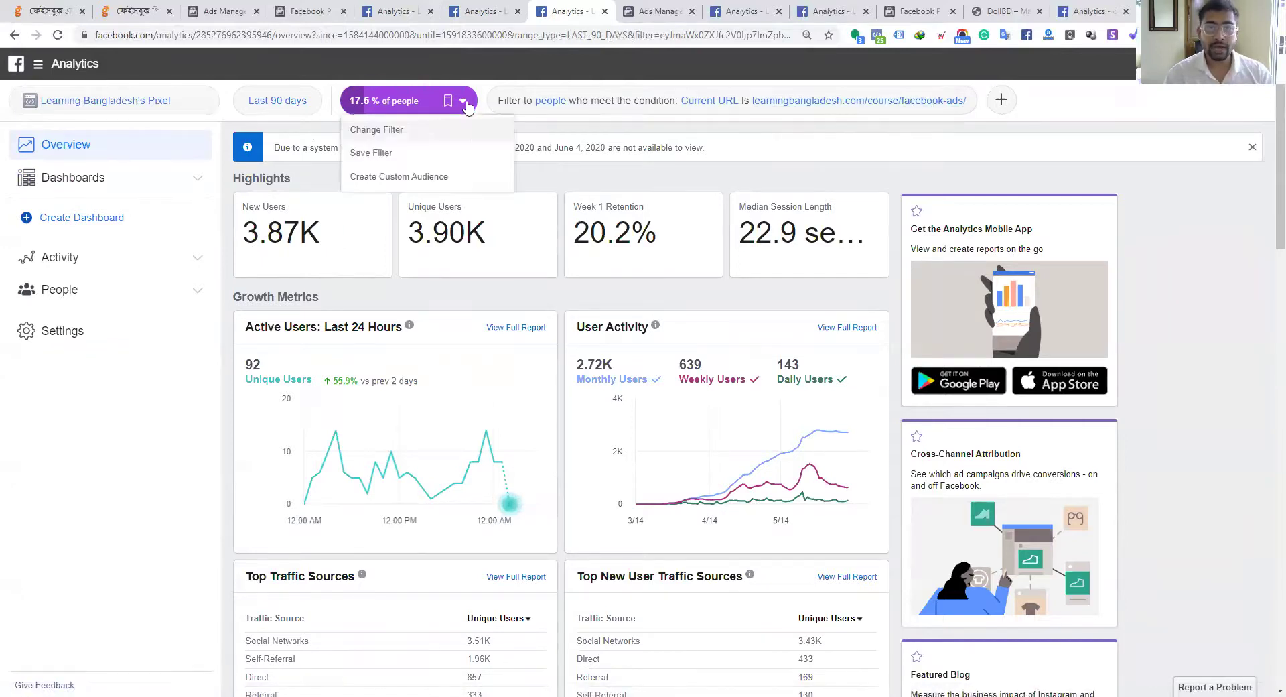
{"action": "left_click", "coordinate": [421, 176]}
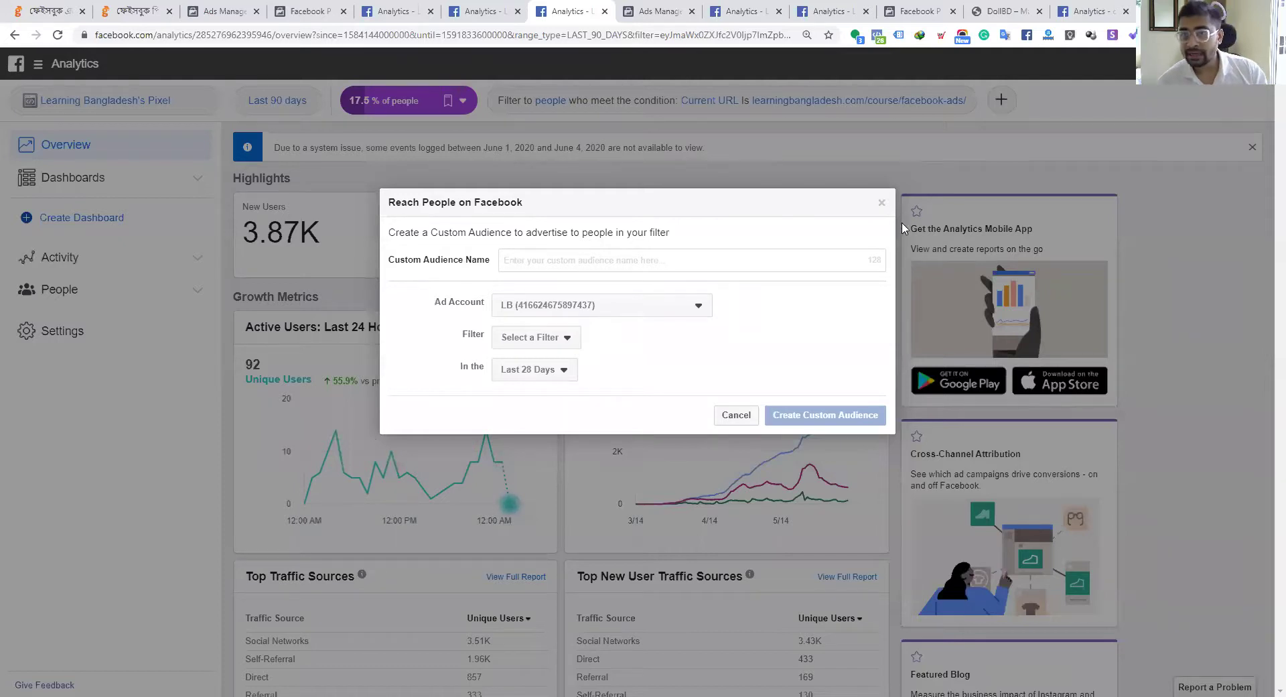
- Review the saved, custom and lookalike audiences in Ads Manager, and view the Learning Bangladesh pixel's demographics in Facebook Analytics
{"action": "left_click", "coordinate": [630, 9]}
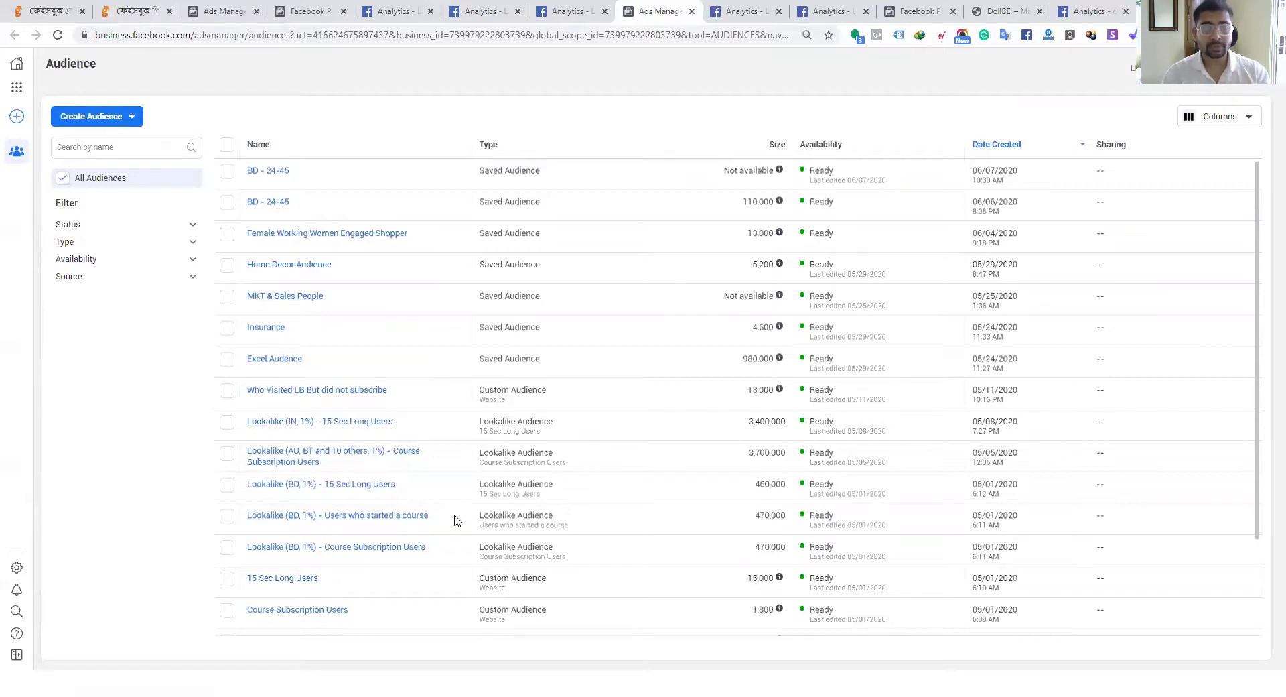
{"action": "mouse_move", "coordinate": [367, 549]}
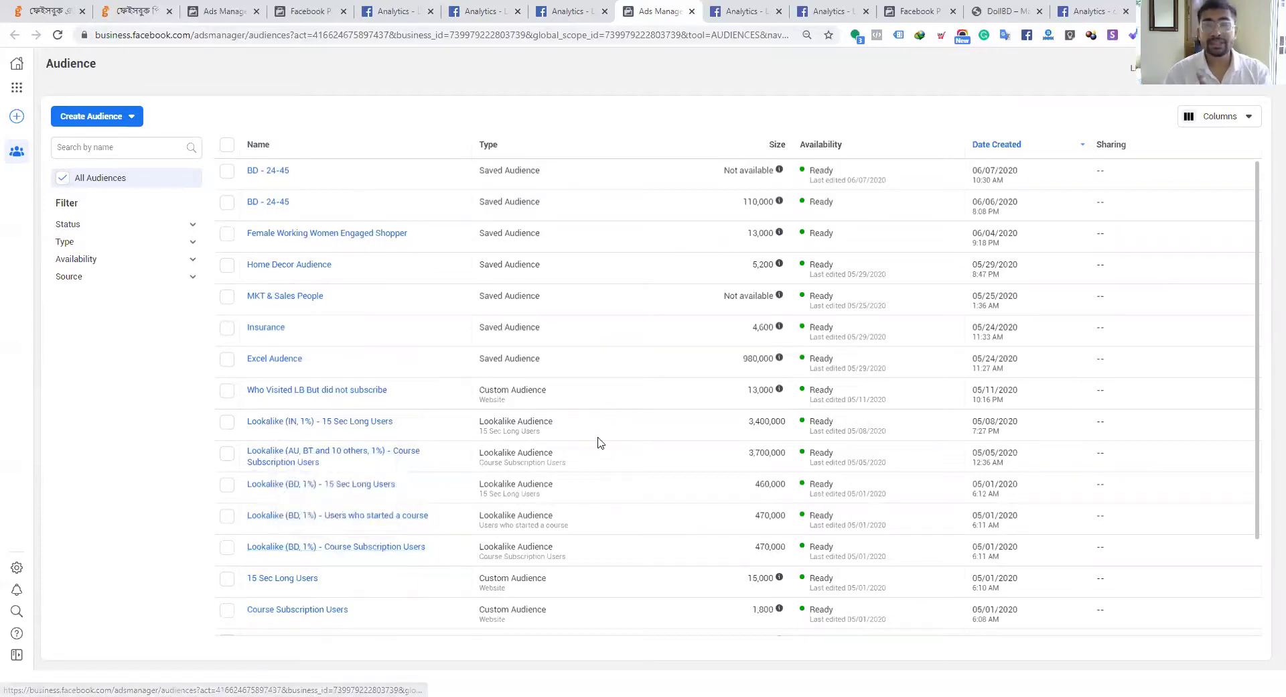
{"action": "left_click", "coordinate": [734, 6]}
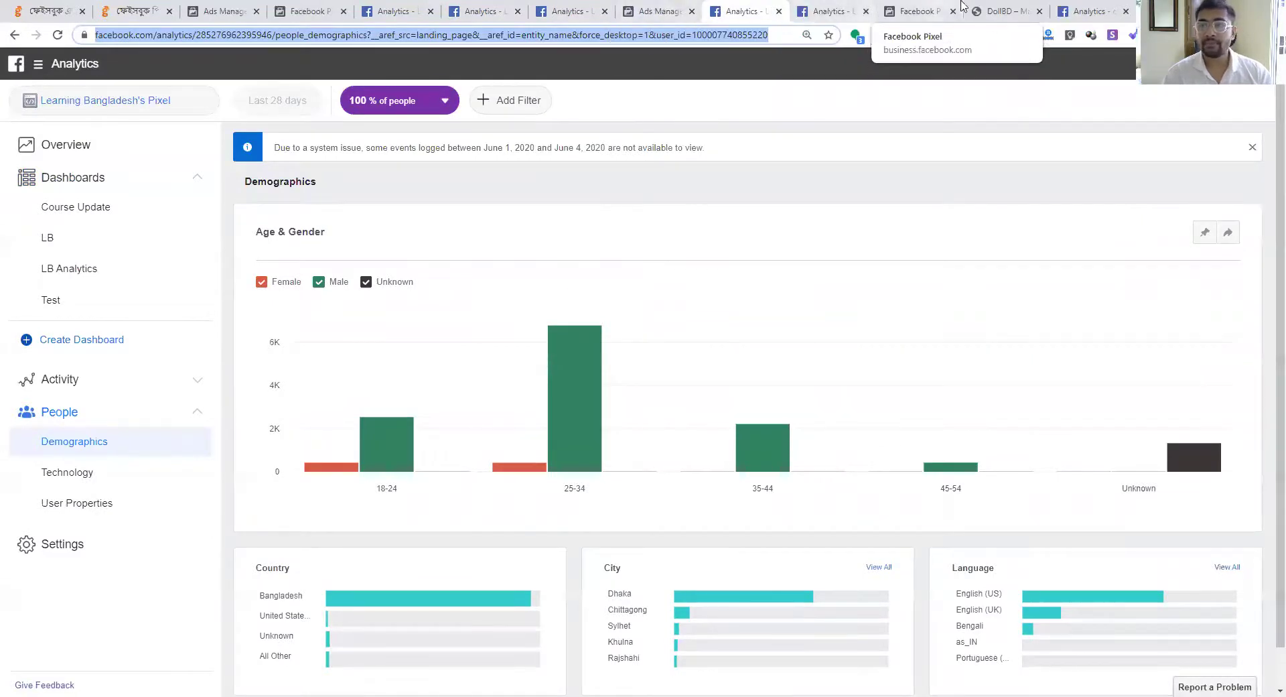
- Look over the DollBD store's home page, from the product categories to the Hot Deals of the Week
{"action": "left_click", "coordinate": [1000, 9]}
{"action": "scroll", "coordinate": [689, 258], "scroll_direction": "up", "scroll_amount": 3}
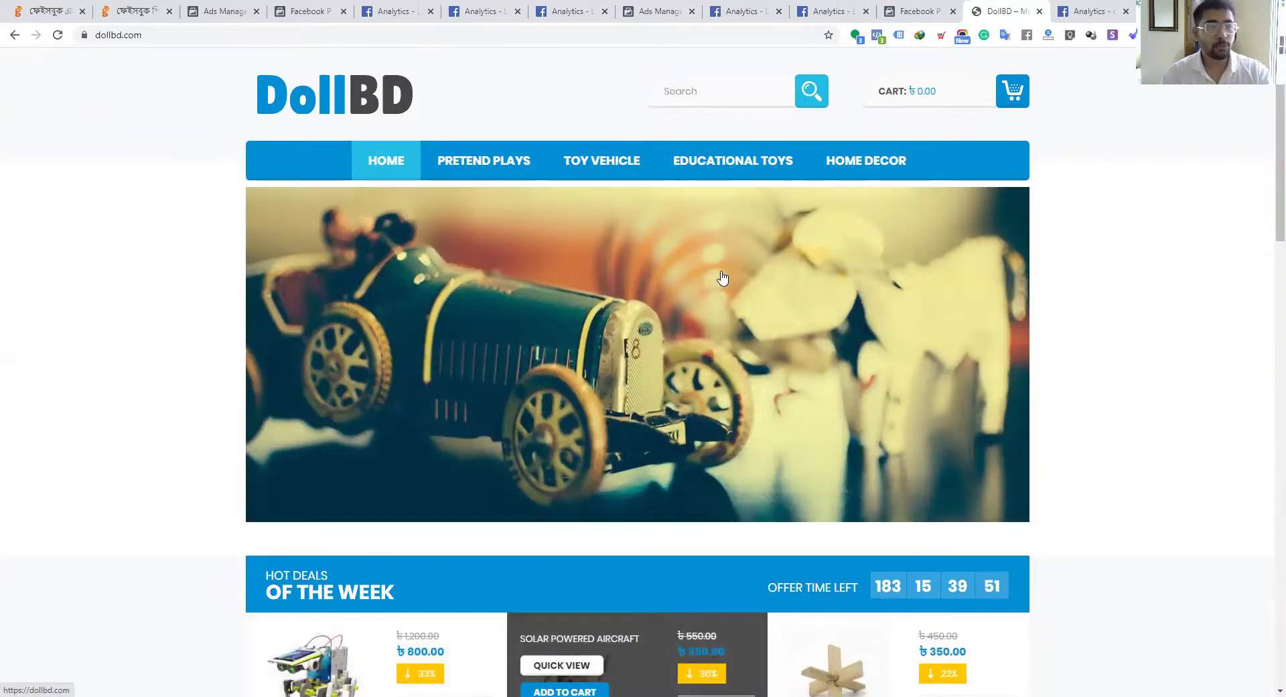
{"action": "scroll", "coordinate": [640, 357], "scroll_direction": "down", "scroll_amount": 2}
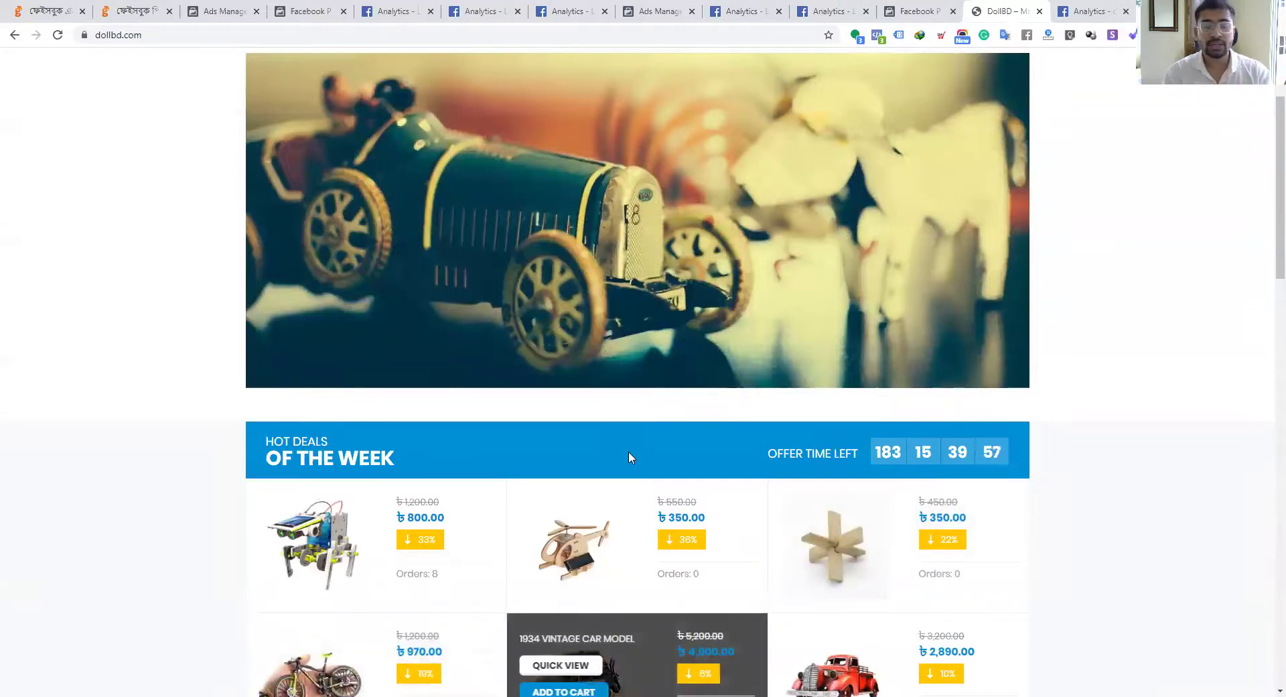
{"action": "scroll", "coordinate": [640, 469], "scroll_direction": "up", "scroll_amount": 1}
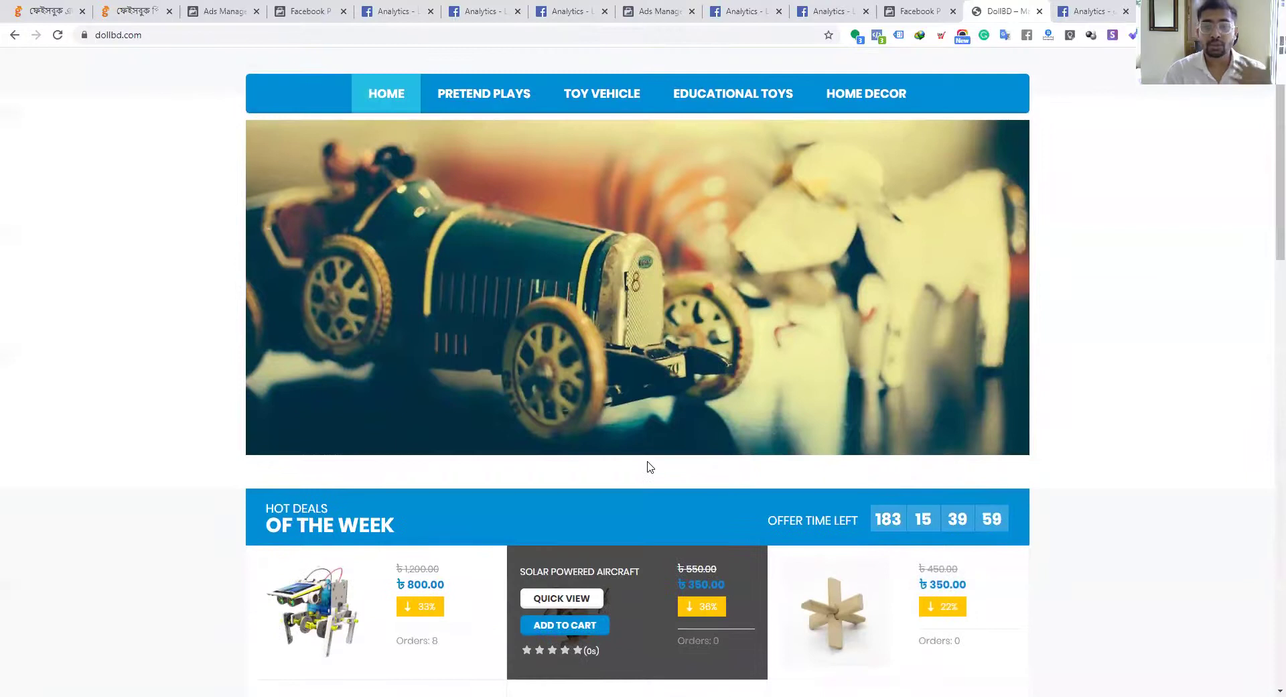